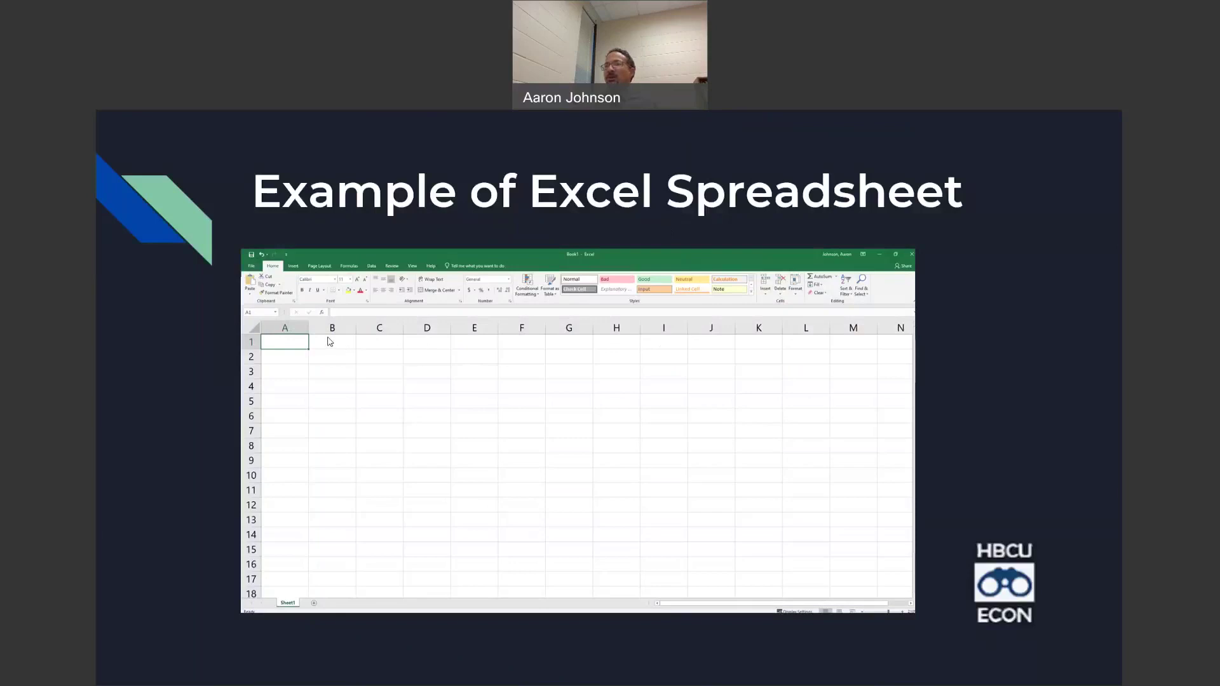
Step: Advance past the column and row slides to 'Identify Column and Row for 41'
click(392, 382)
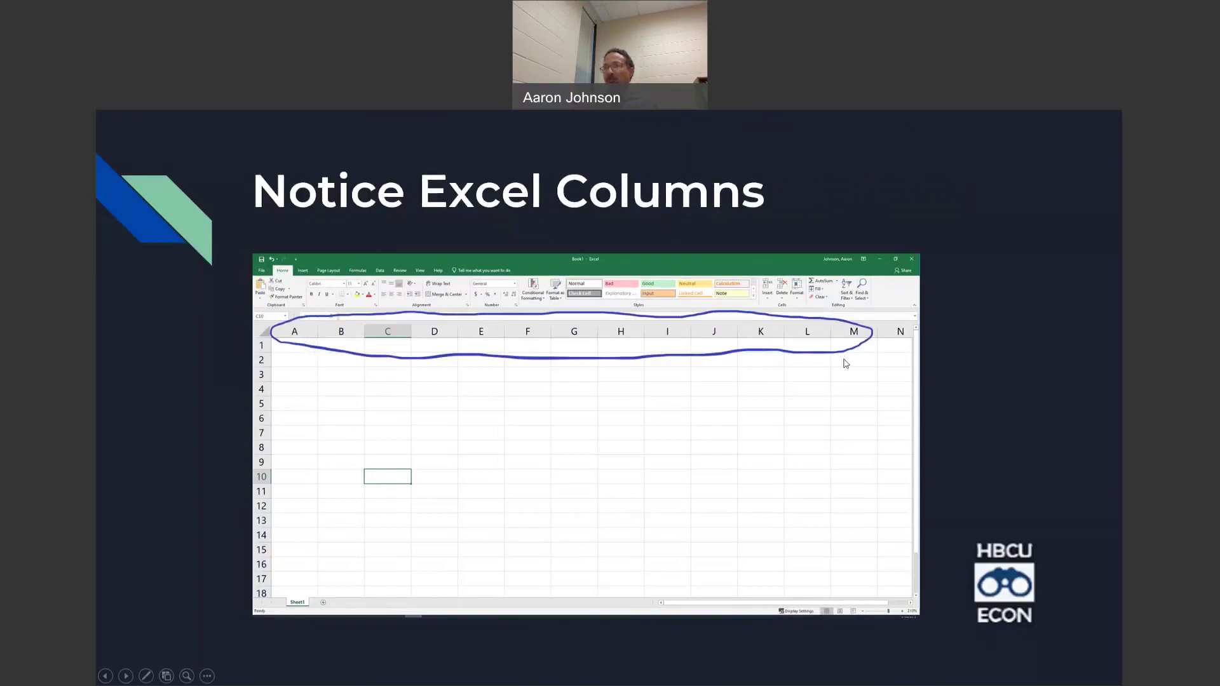
click(297, 376)
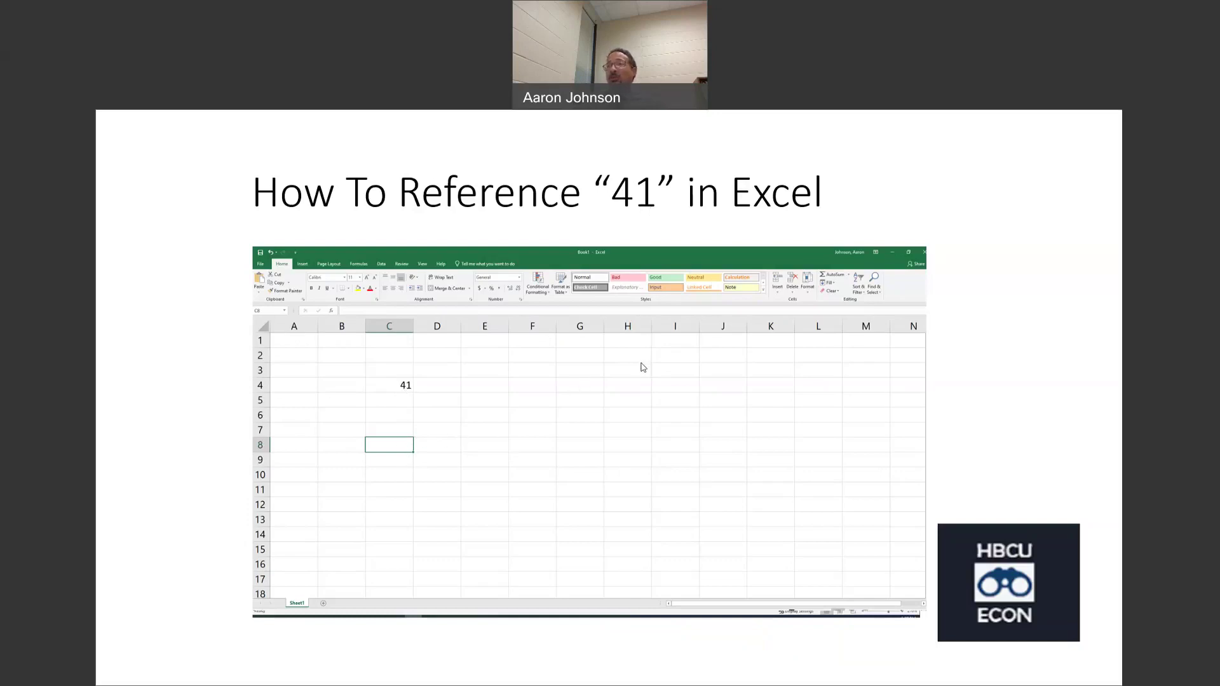
key(Right)
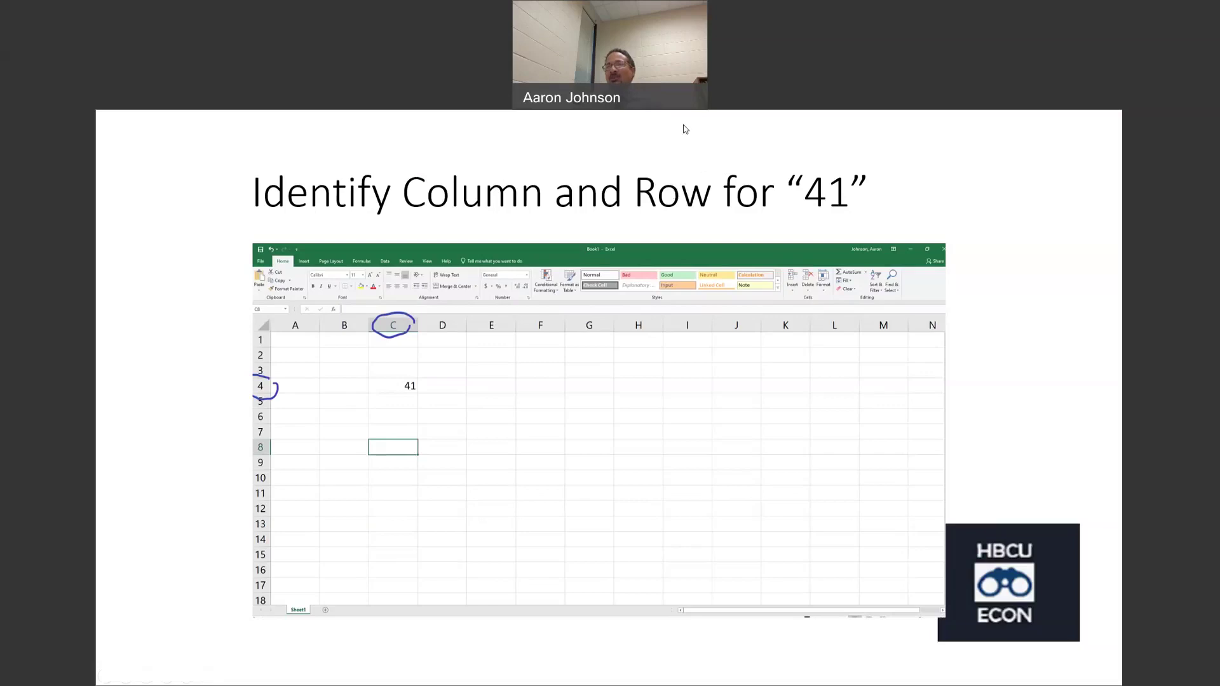
Step: In Excel, confirm 41 in C4 and enter the formula =c4 in C8 so it shows 41
key(alt+Tab)
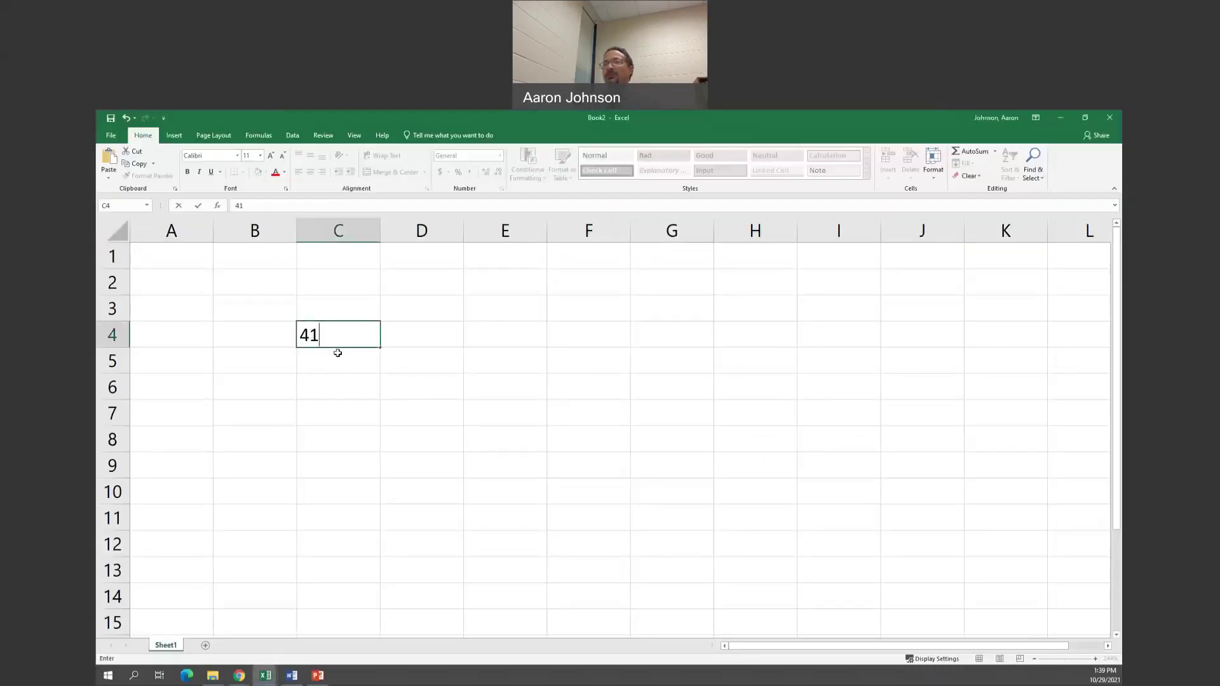
click(337, 393)
click(331, 435)
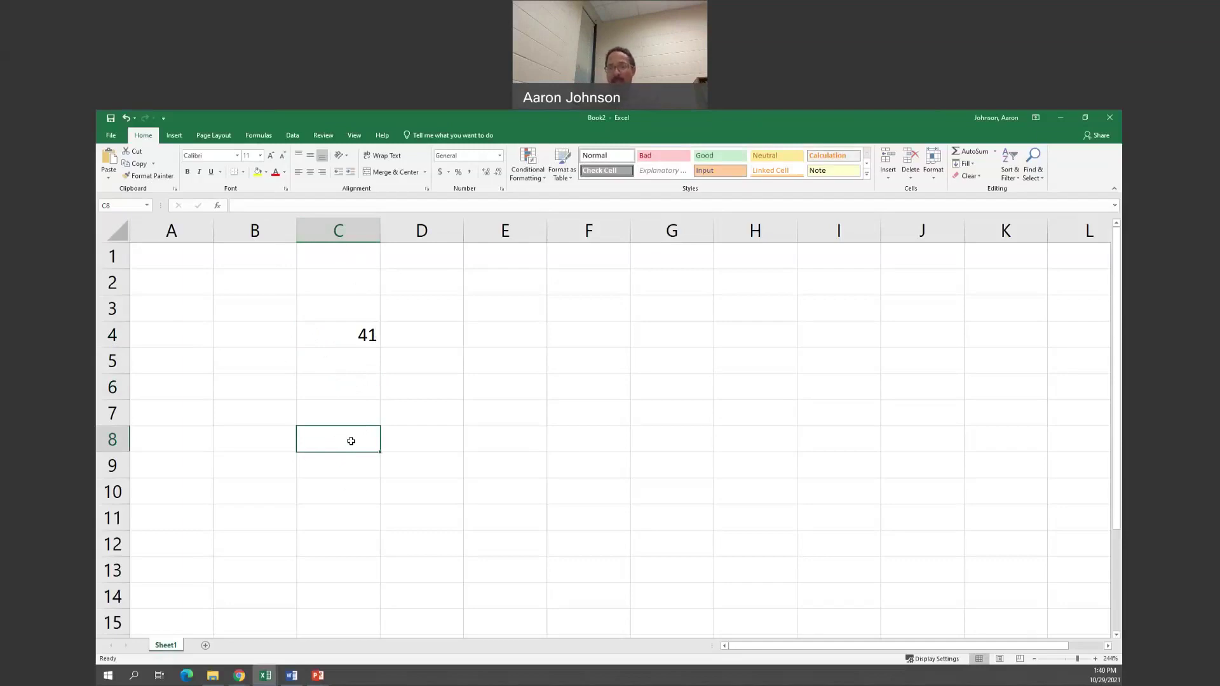
text(=)
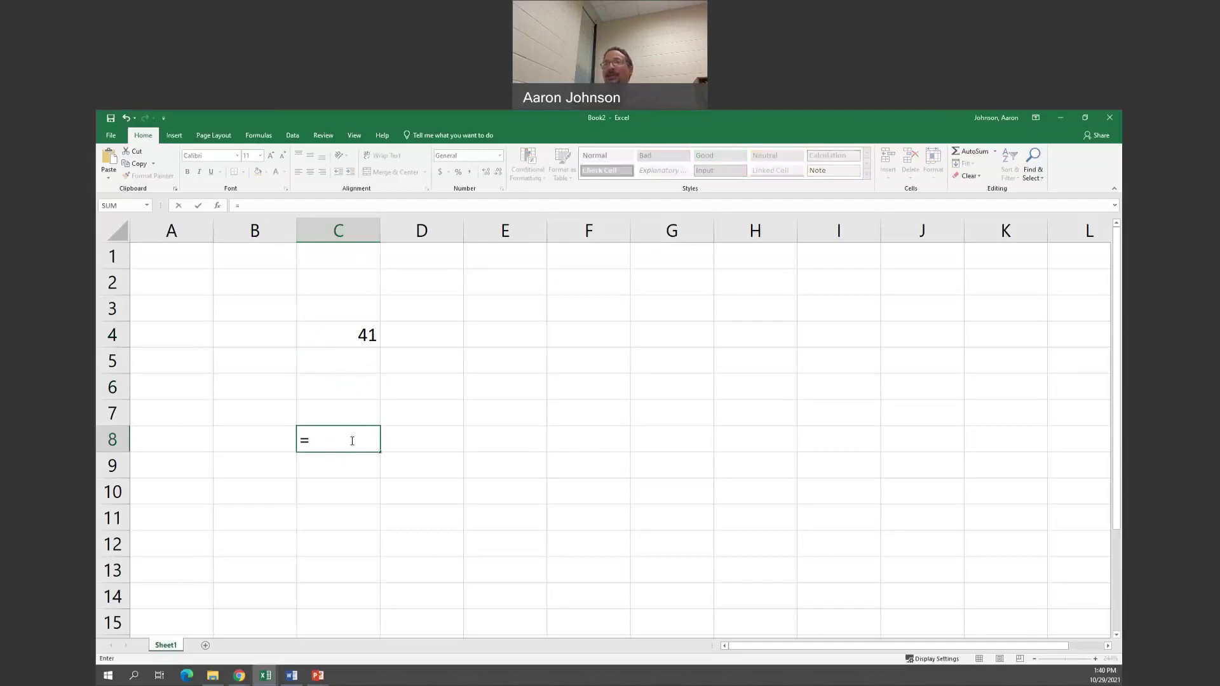
click(253, 209)
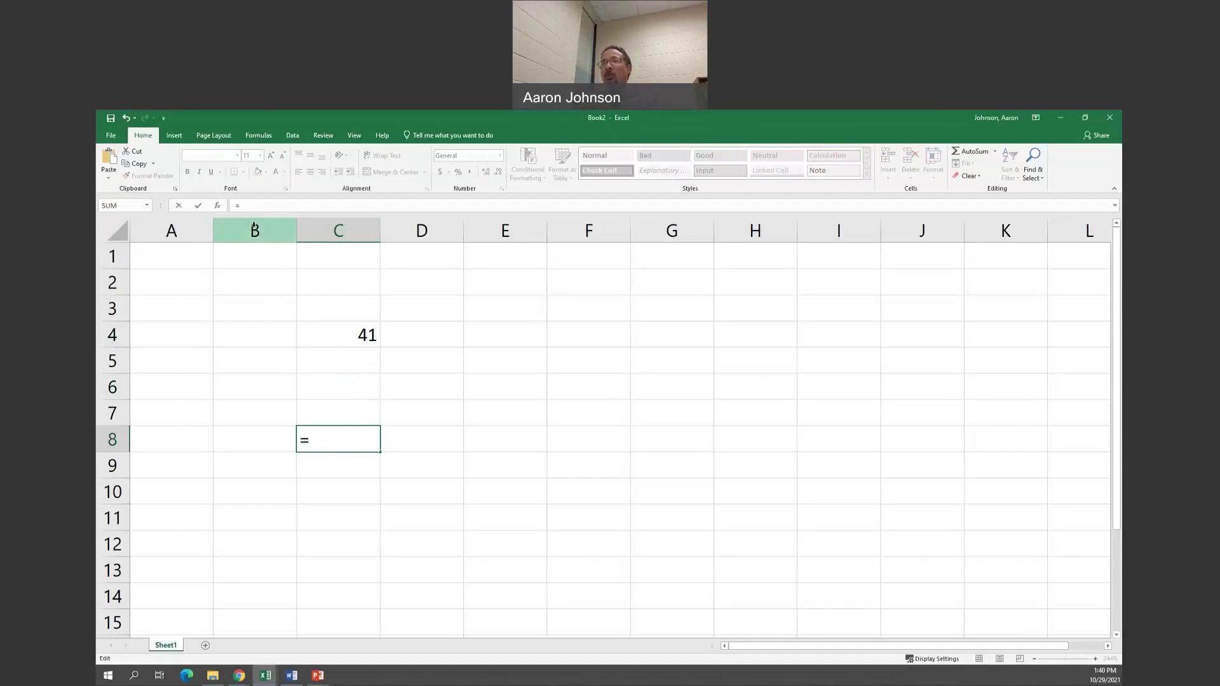
click(326, 336)
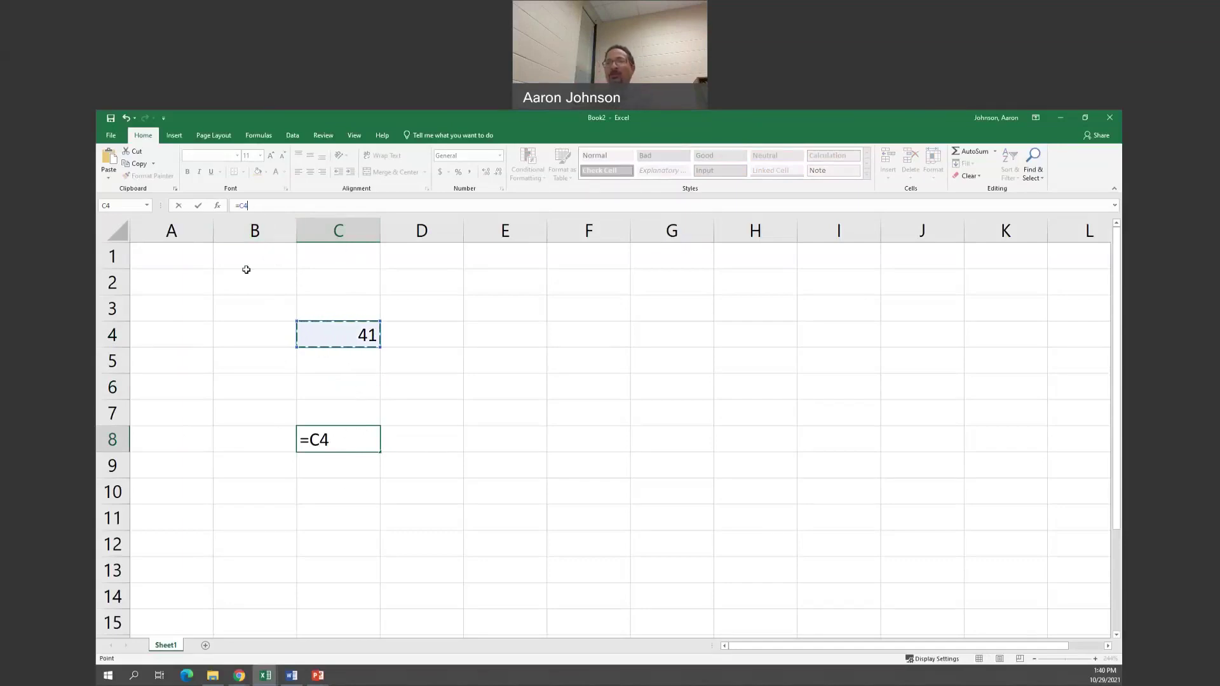
key(BackSpace)
key(BackSpace)
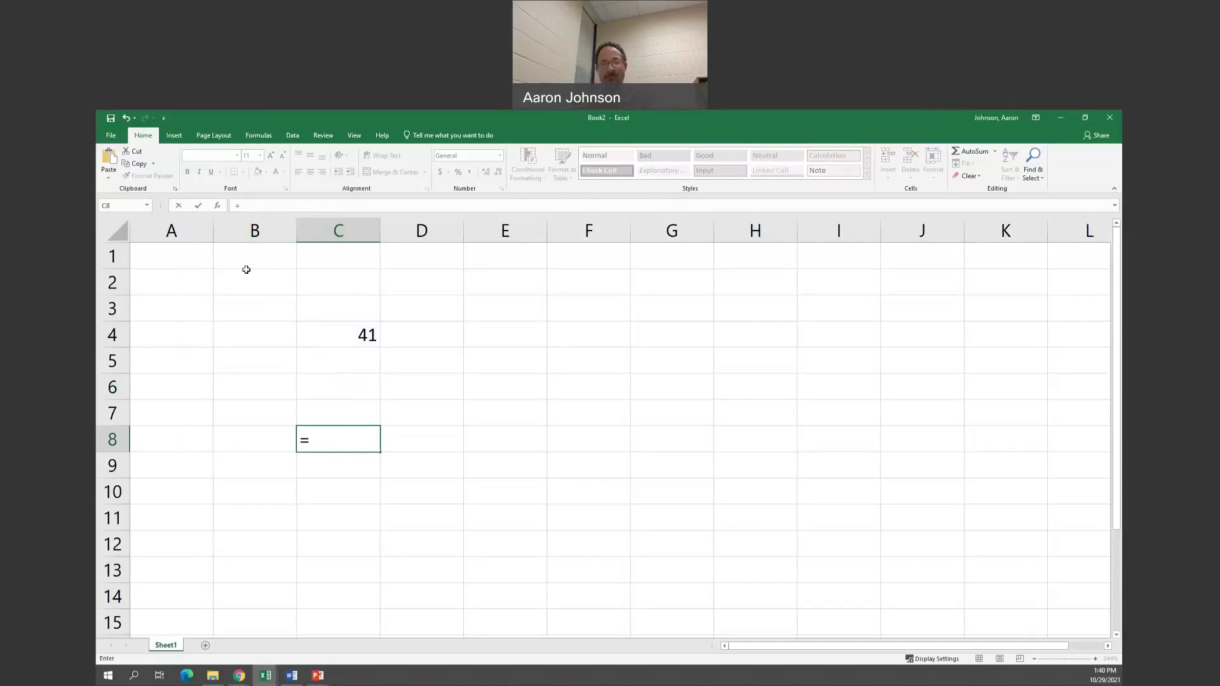
text(c)
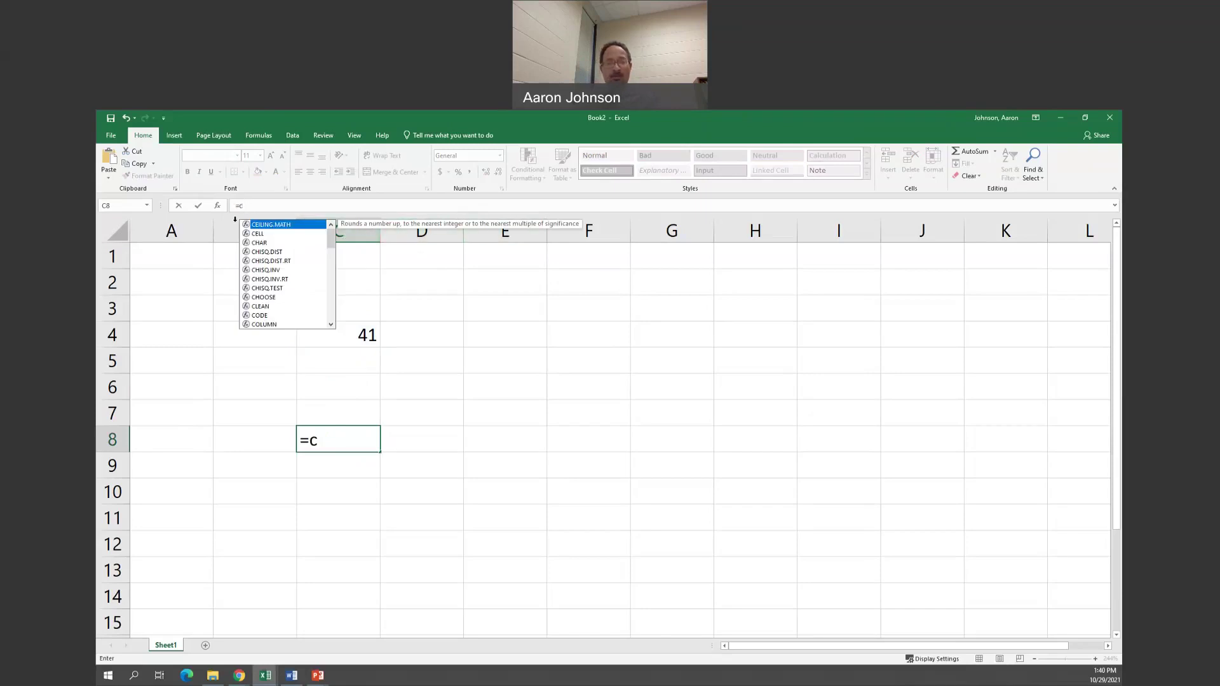
text(4)
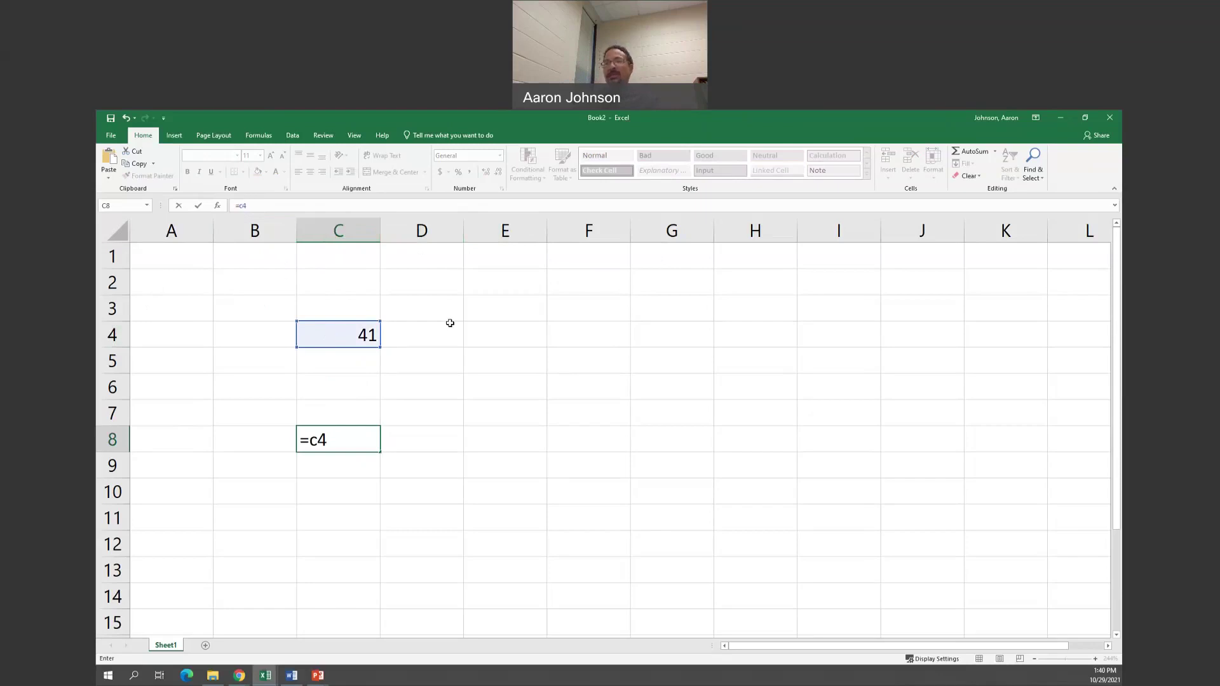
key(Return)
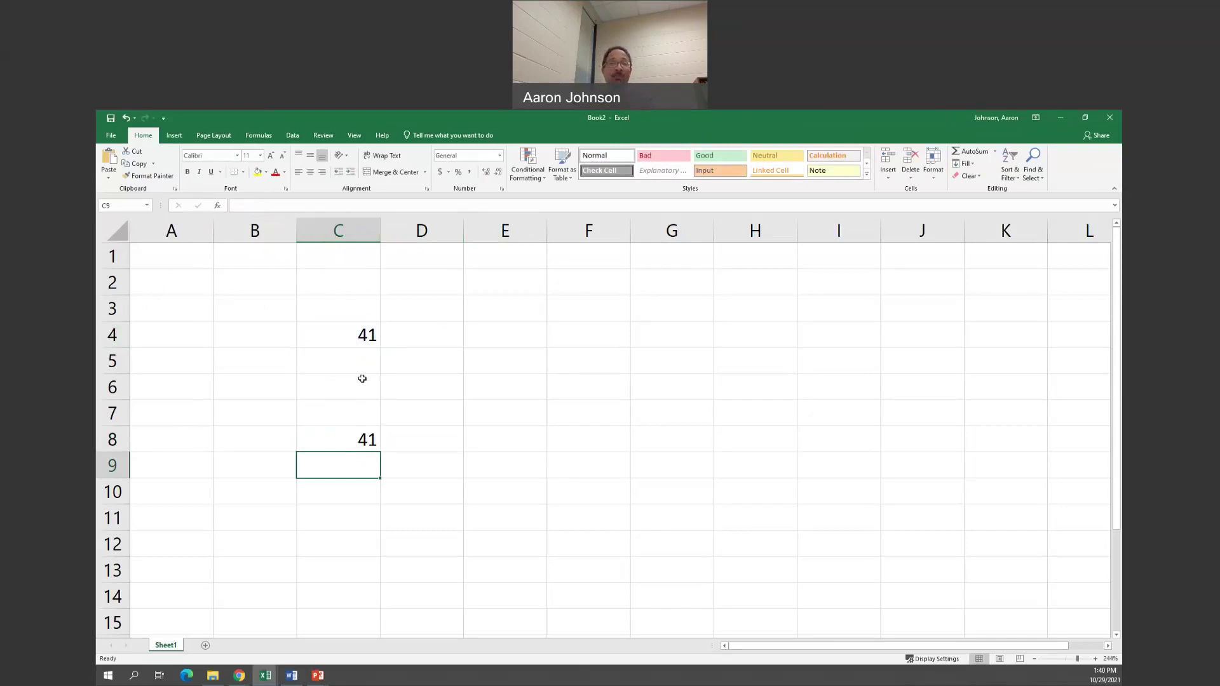
Step: Replace C4's value with 18 so the linked C8 also shows 18
click(364, 342)
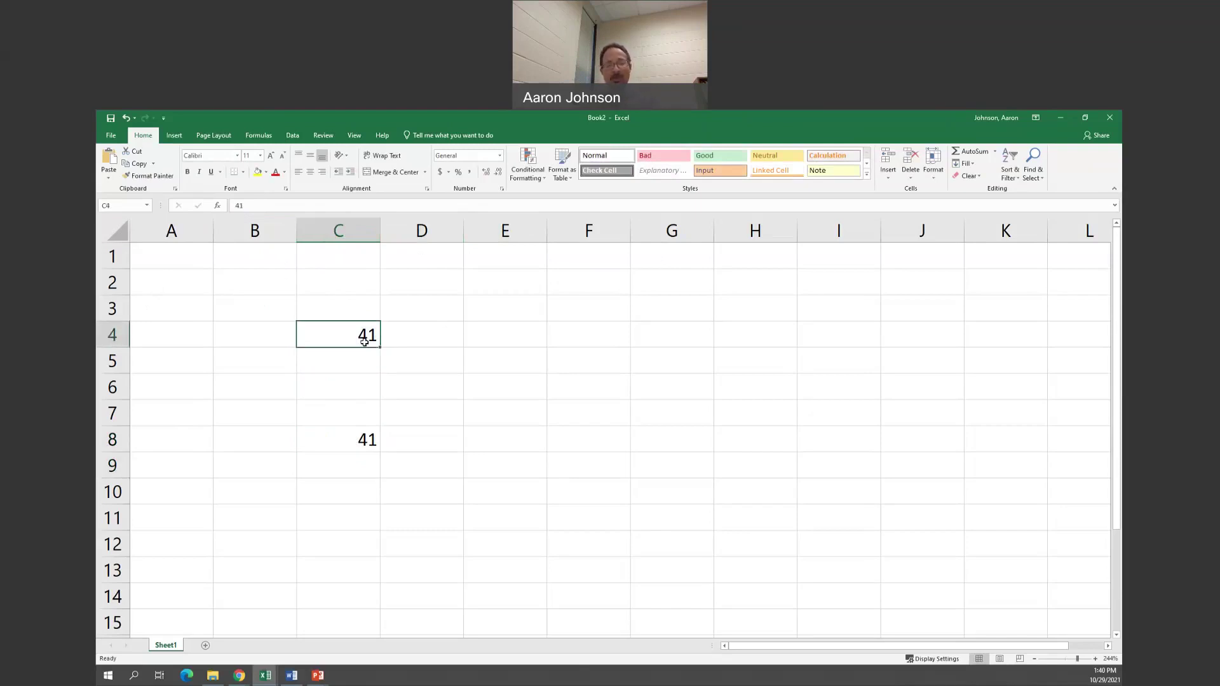
text(18)
key(Return)
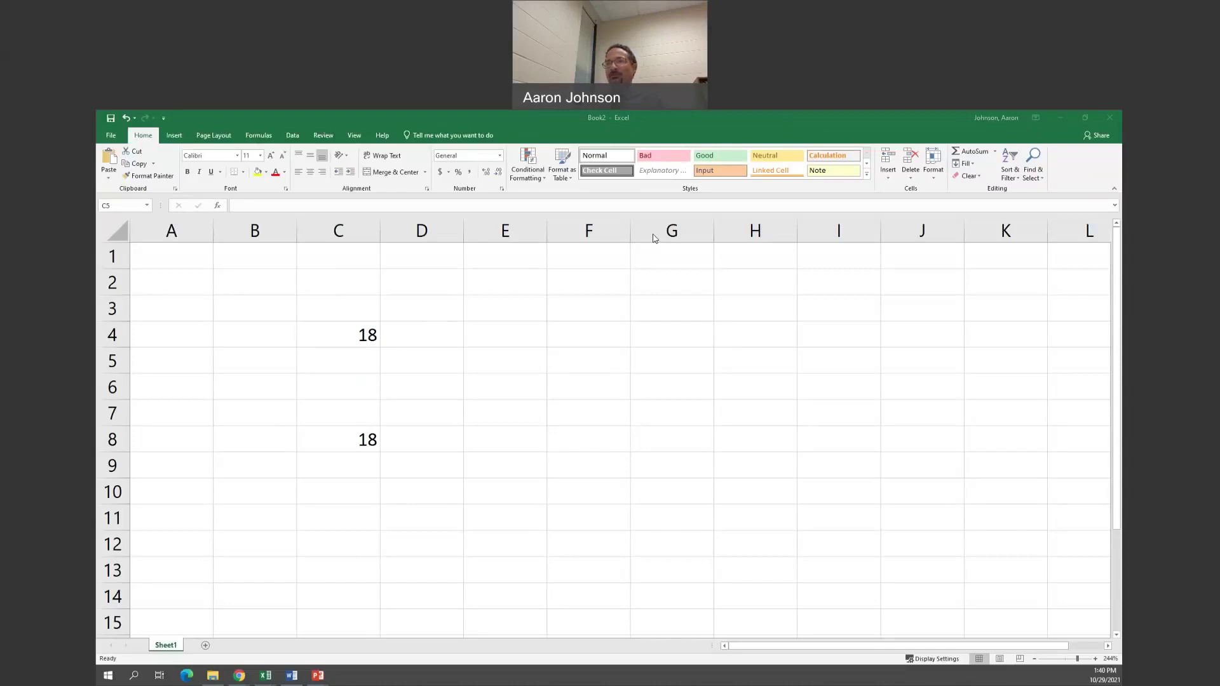
key(alt+Tab)
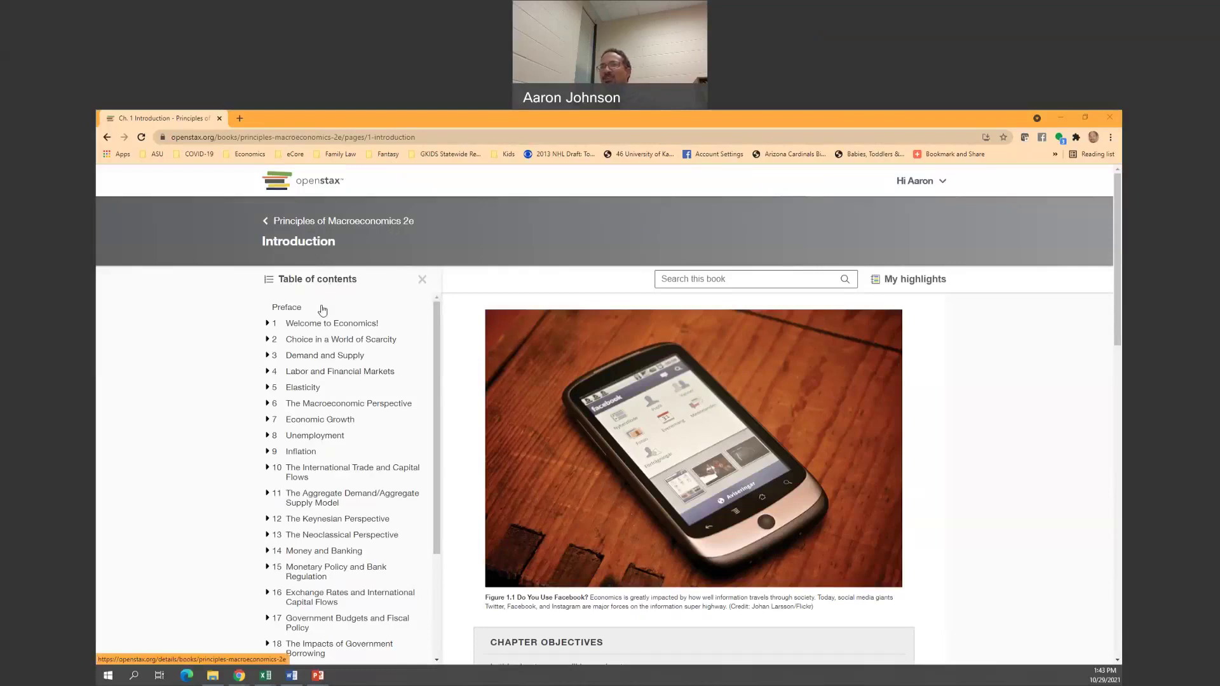
Step: Open 9.1 Tracking Inflation under chapter 9 and scroll to Table 9.2's calculation steps
click(268, 453)
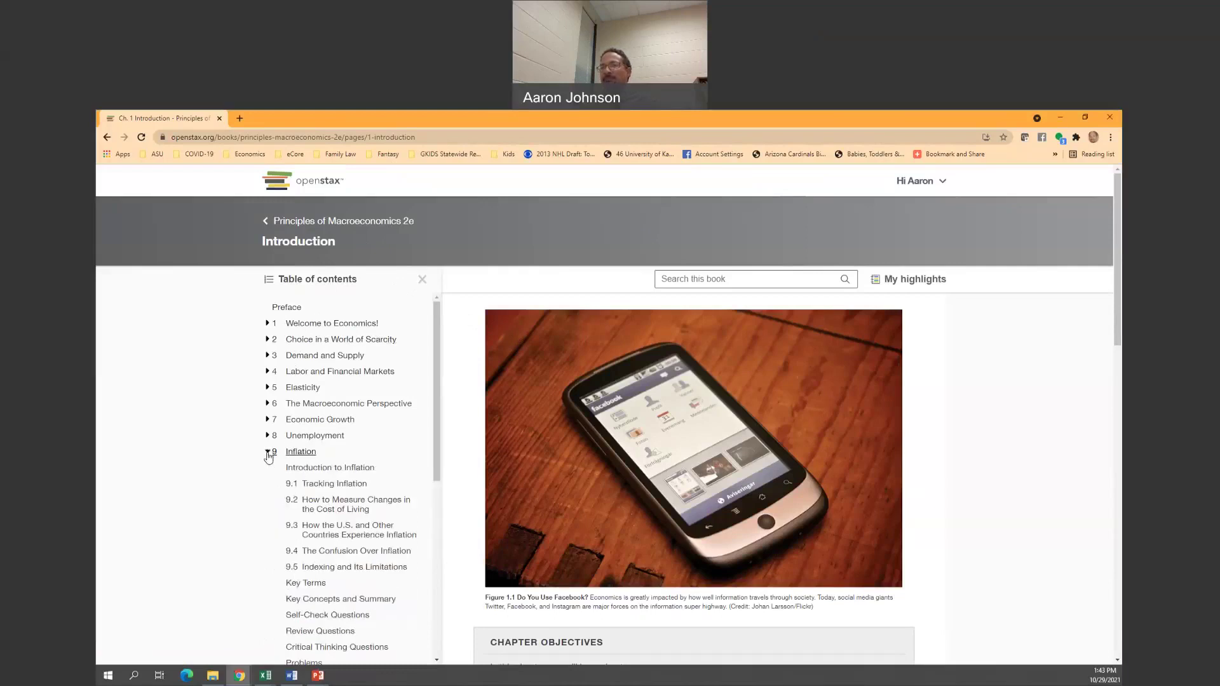
click(310, 485)
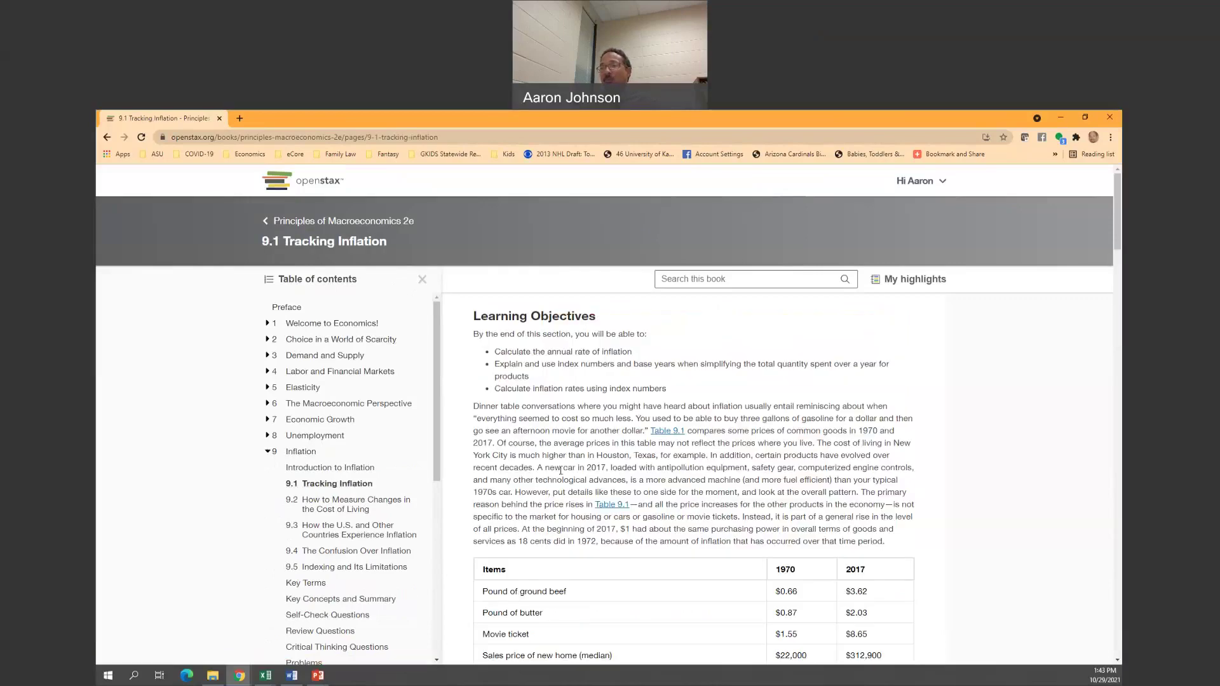
scroll(553, 476, down, 5)
scroll(559, 470, down, 15)
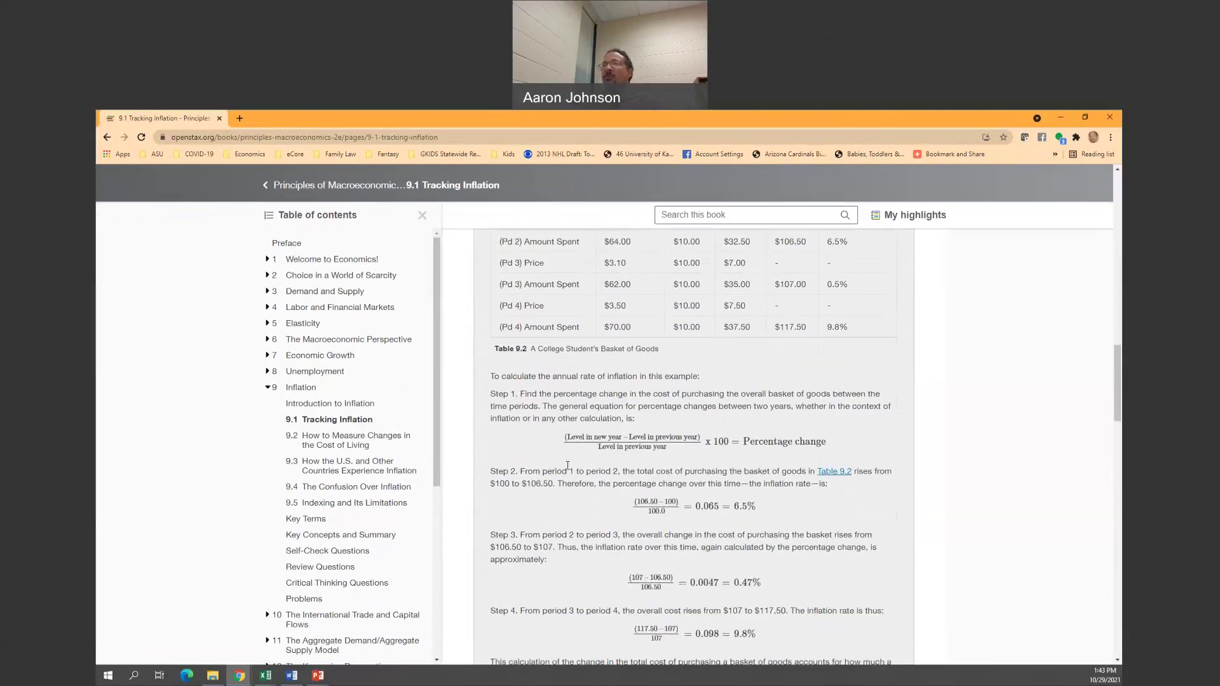
scroll(562, 464, up, 4)
scroll(557, 402, up, 1)
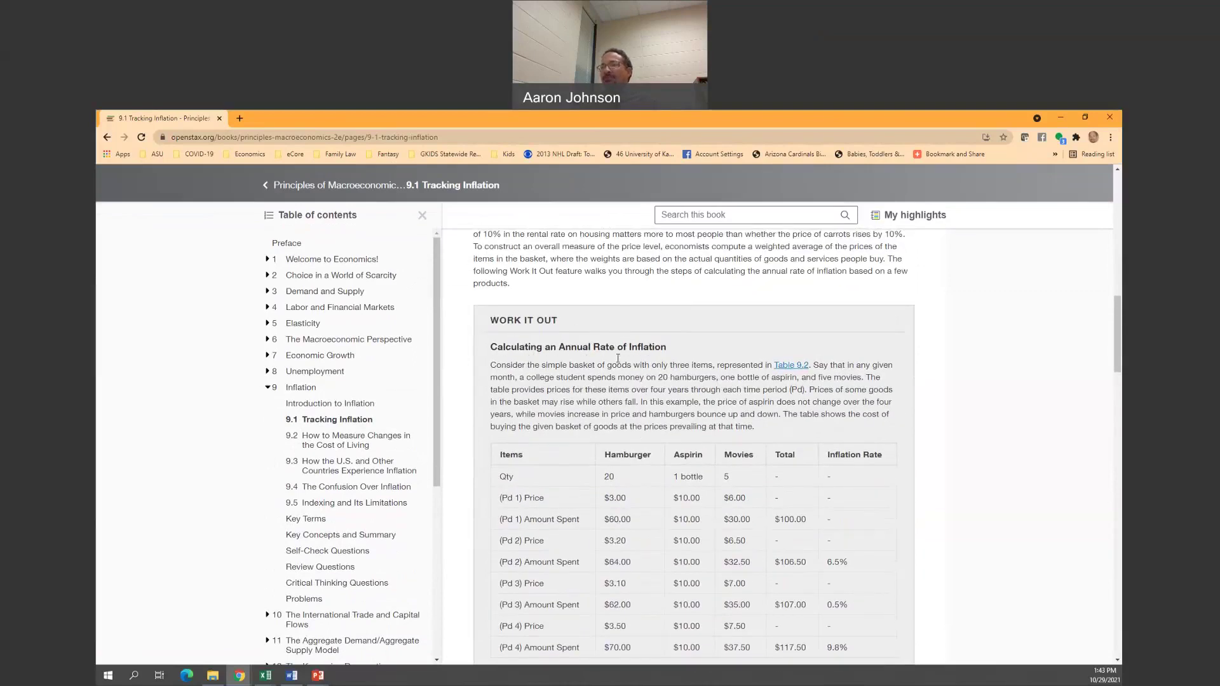
scroll(618, 357, down, 4)
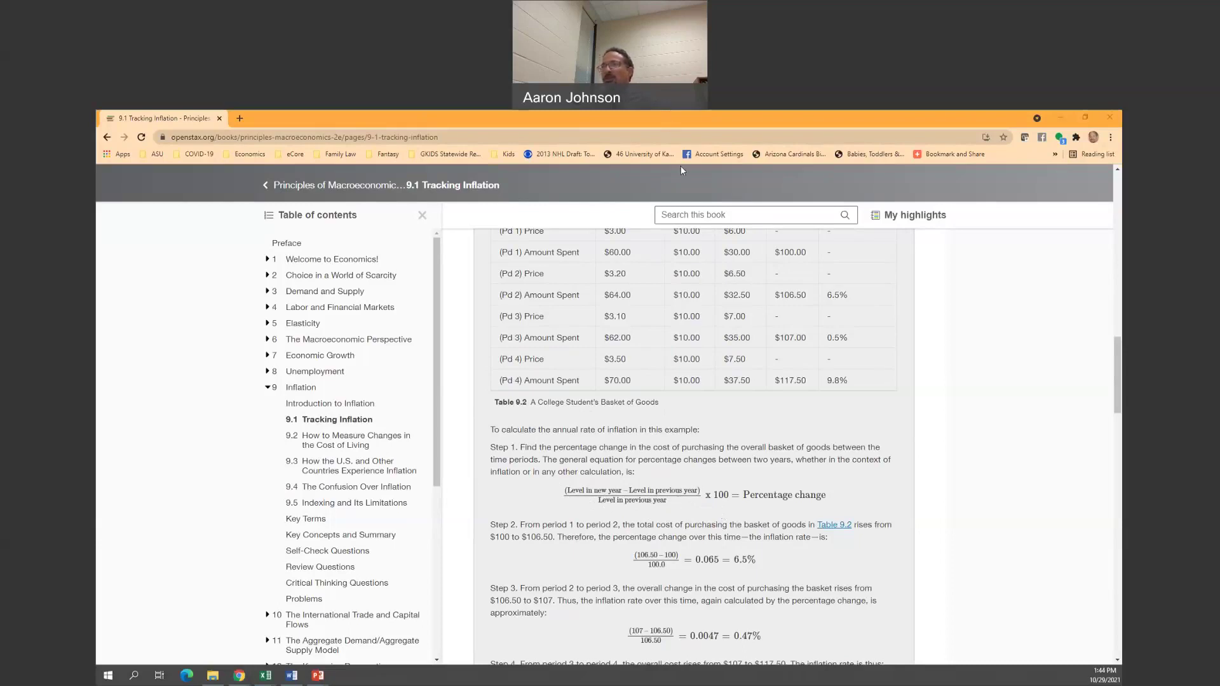
Step: Select and copy every cell of the Radia Springs price table in Word
key(alt+Tab)
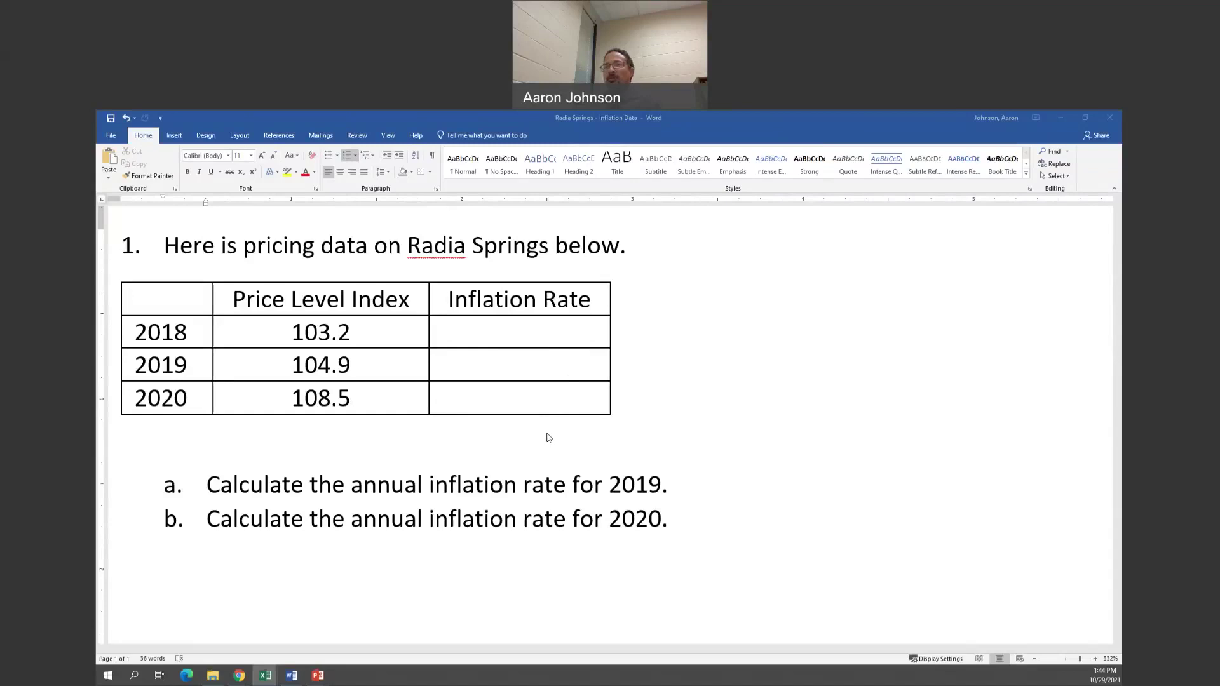
click(135, 308)
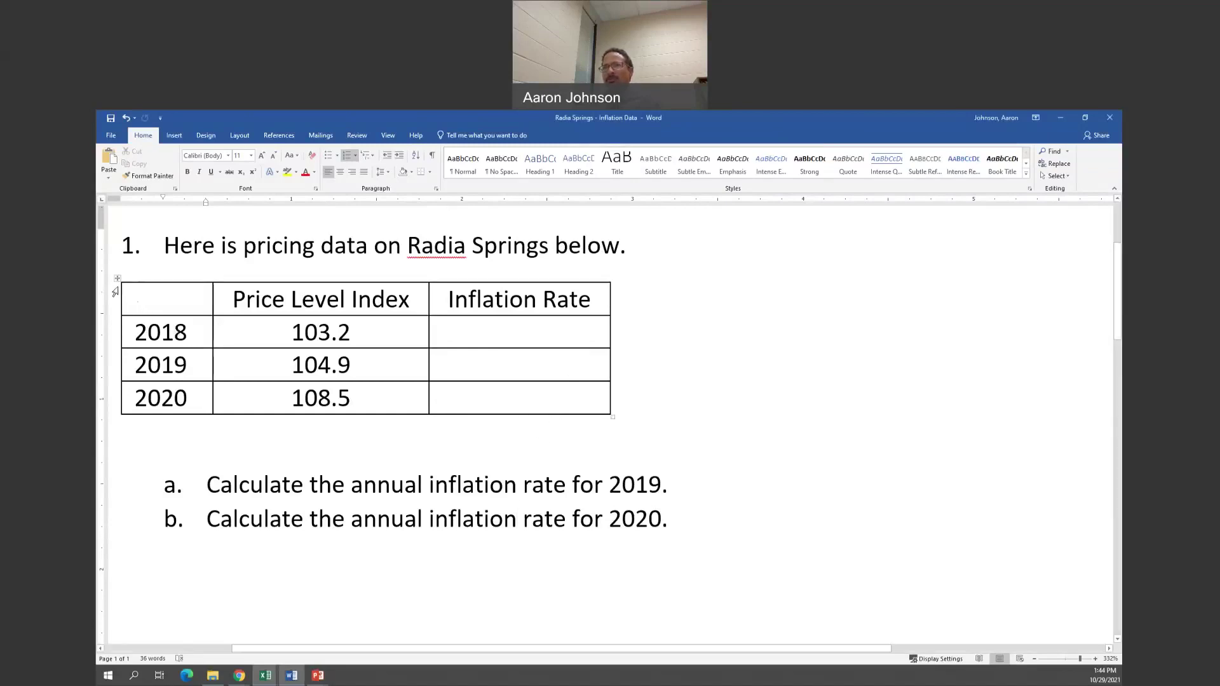
drag(137, 295, 505, 394)
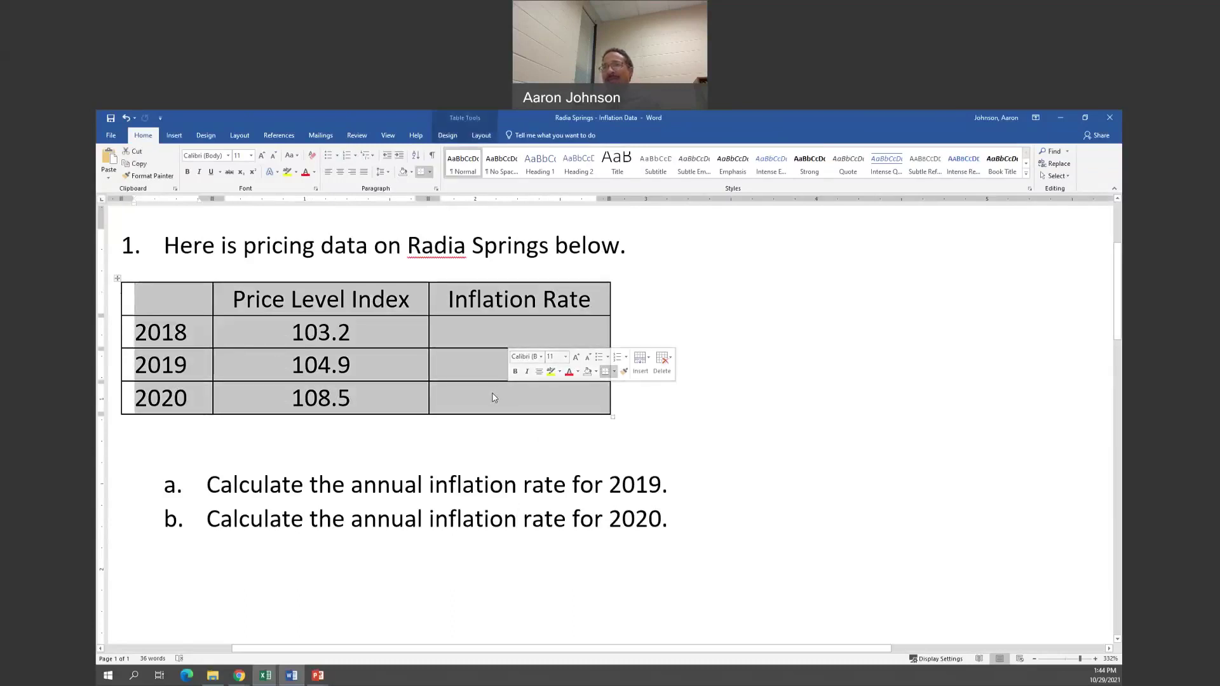
click(140, 165)
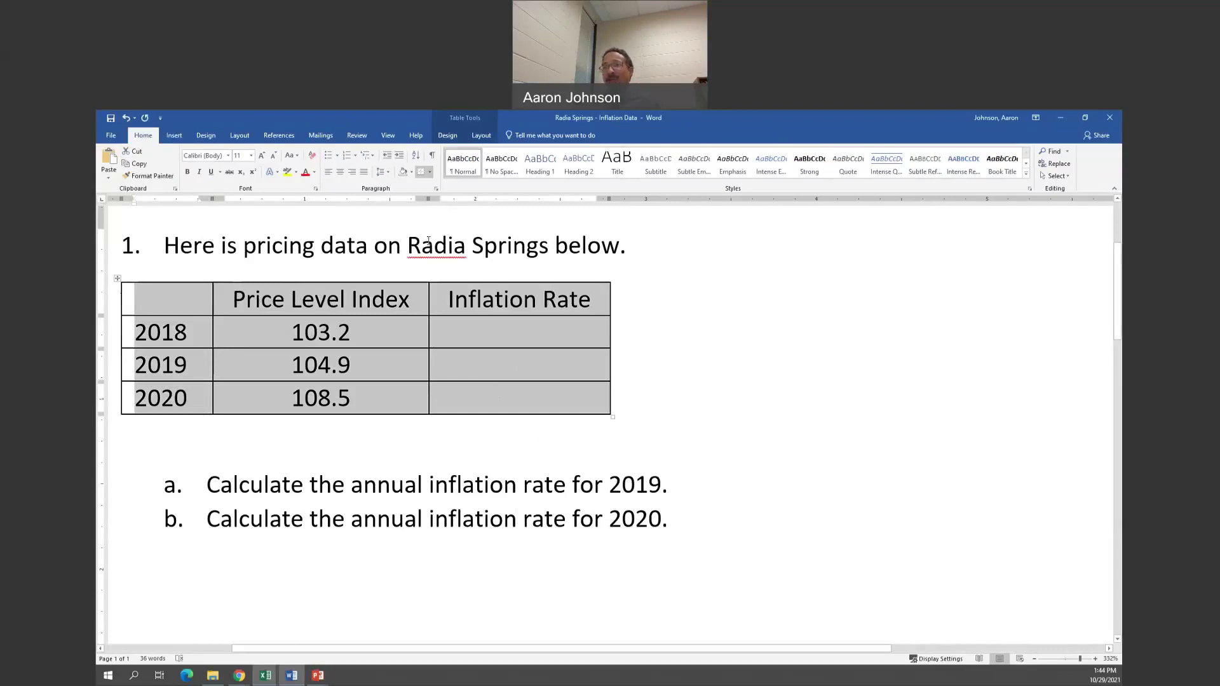
key(alt+Tab)
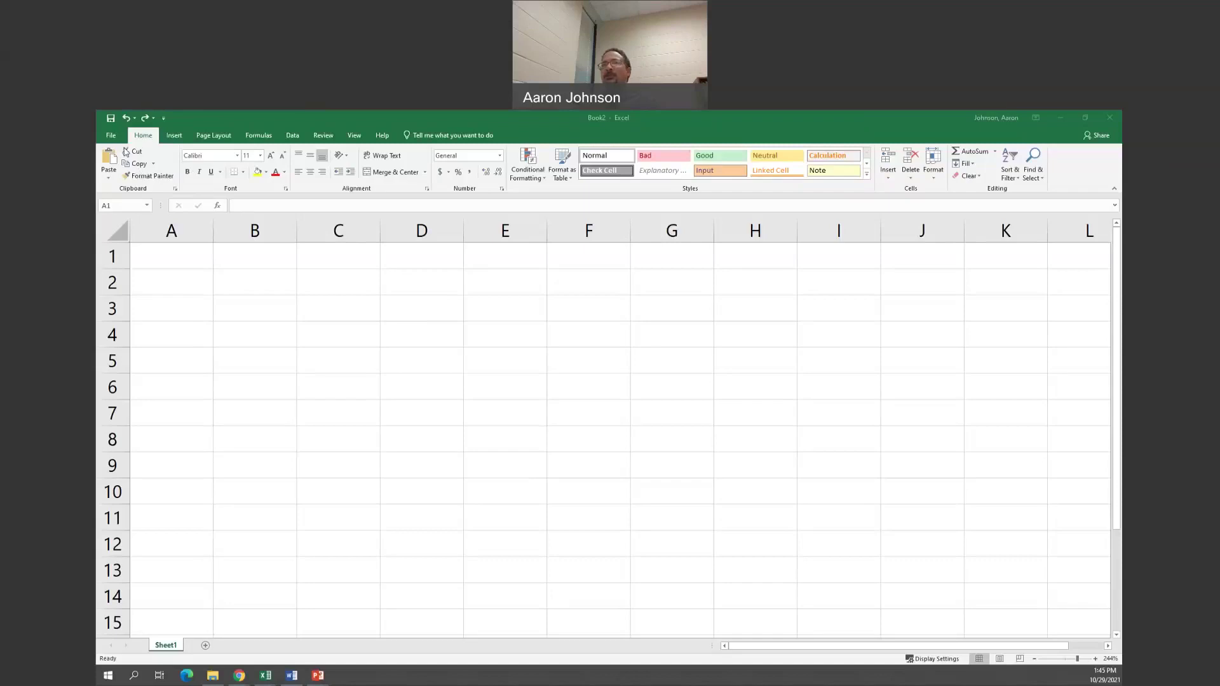
Step: Paste the price table at A1 and write '(Level in new year - Level in previous year)/(Level in previous year)' in C6
click(151, 137)
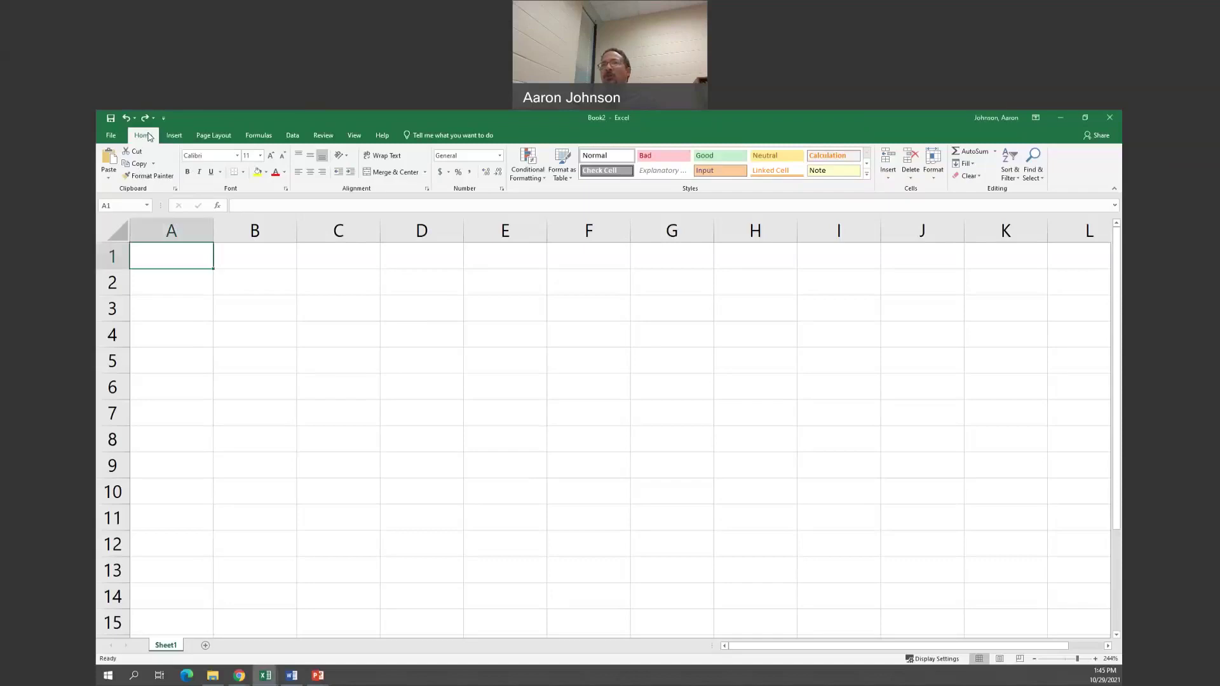
click(108, 162)
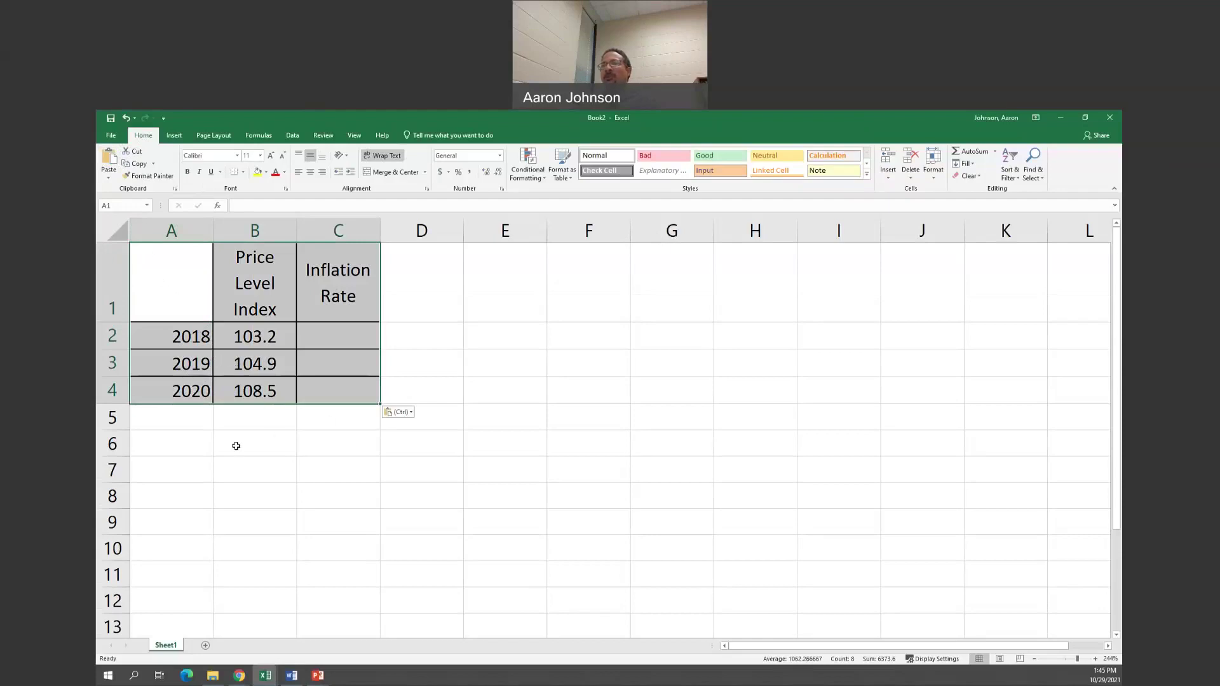
click(323, 445)
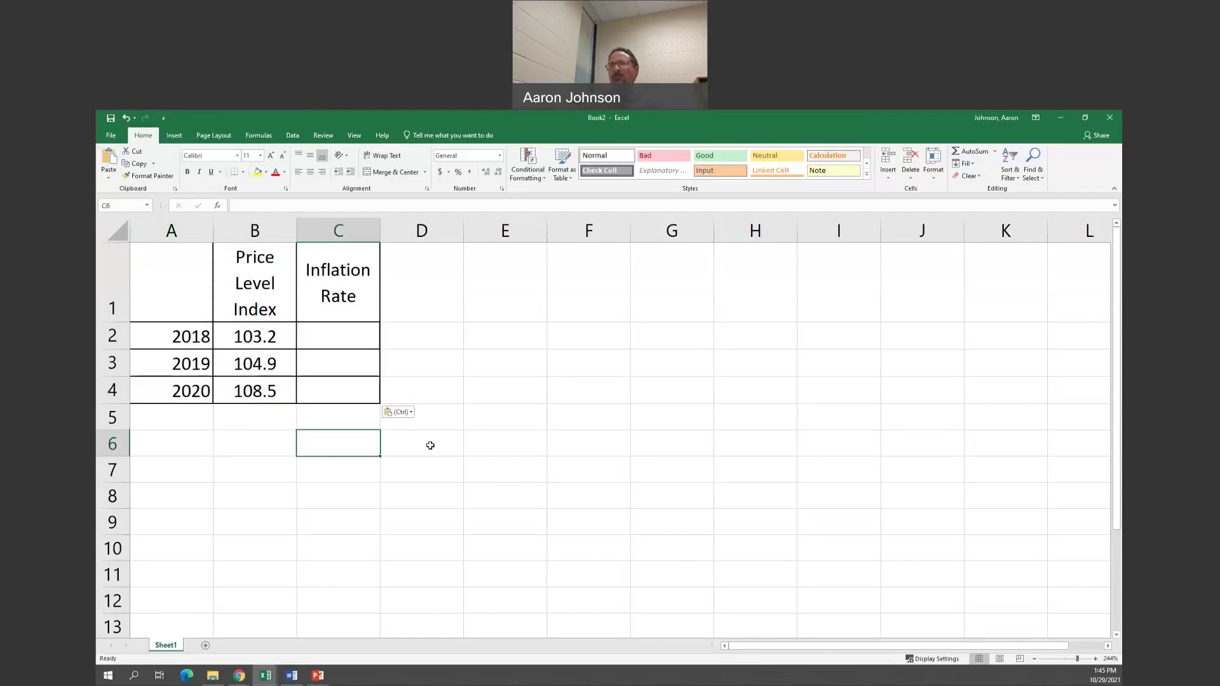
text((L)
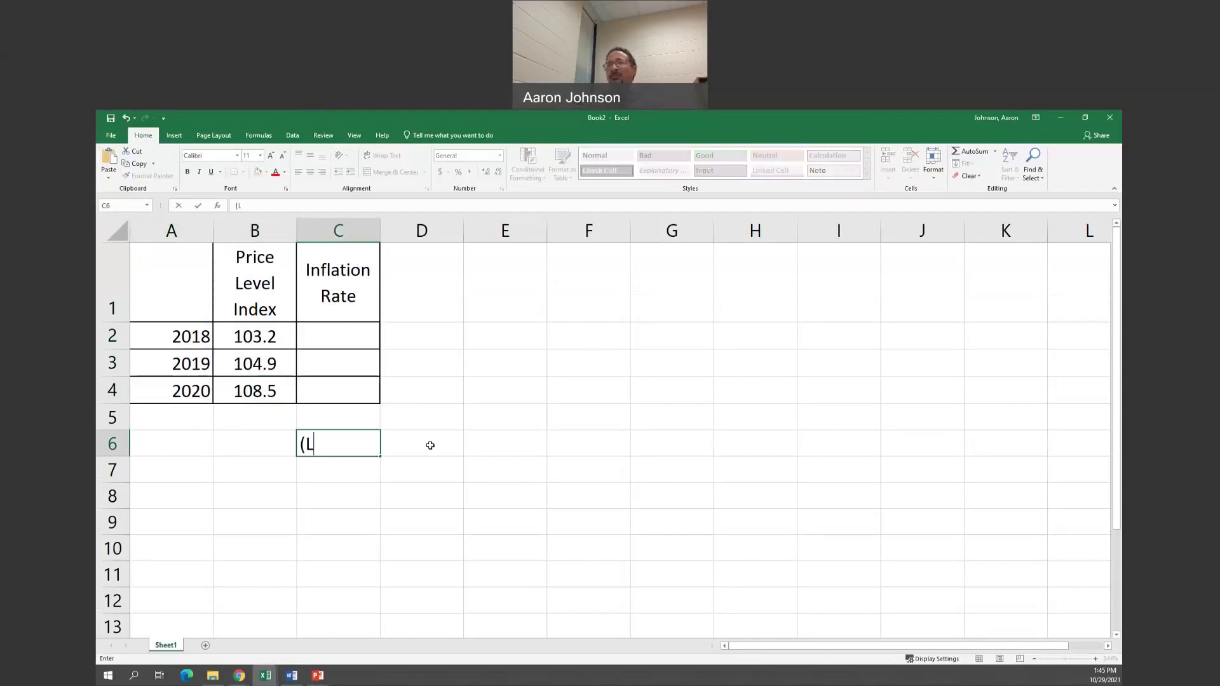
text(evel in new year )
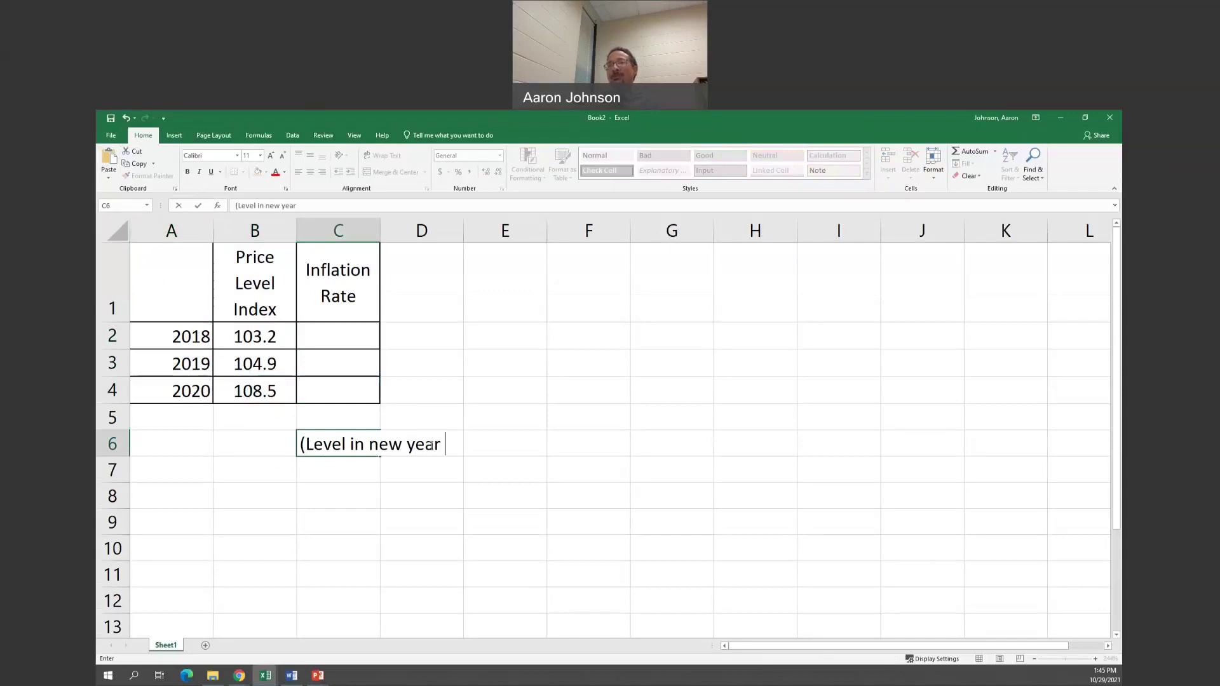
text(- Level )
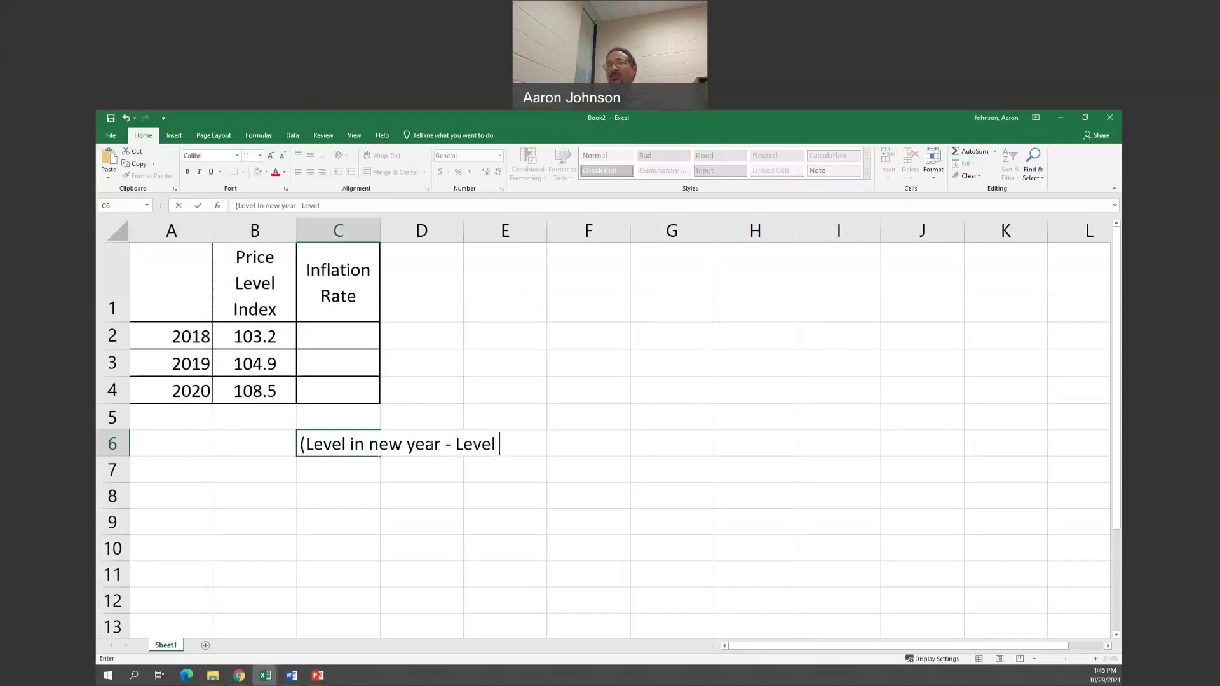
text(in previous )
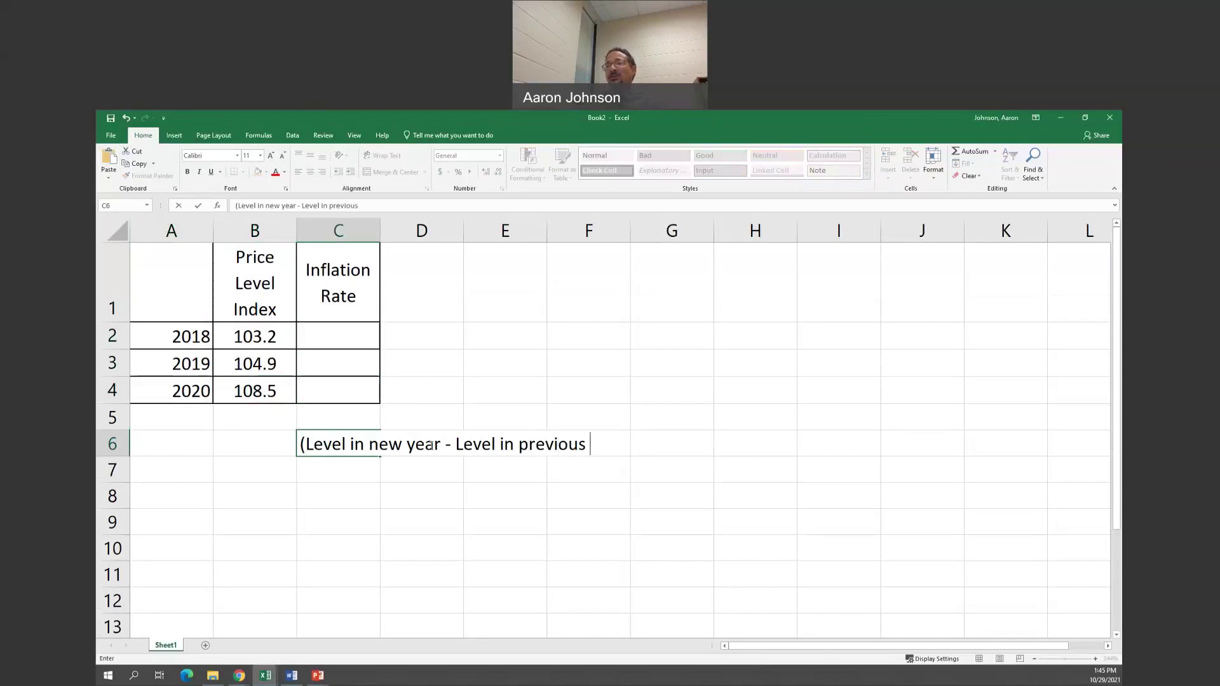
text(year))
text(/)
text(()
text(Level in p)
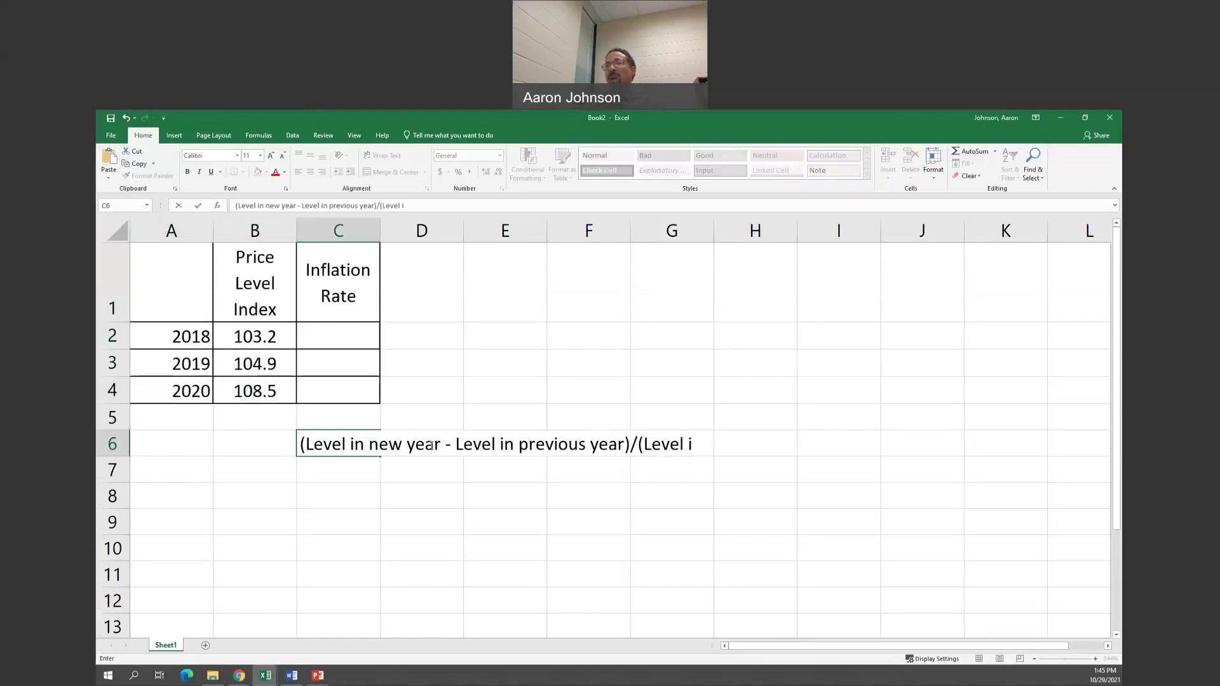
text(revious yea)
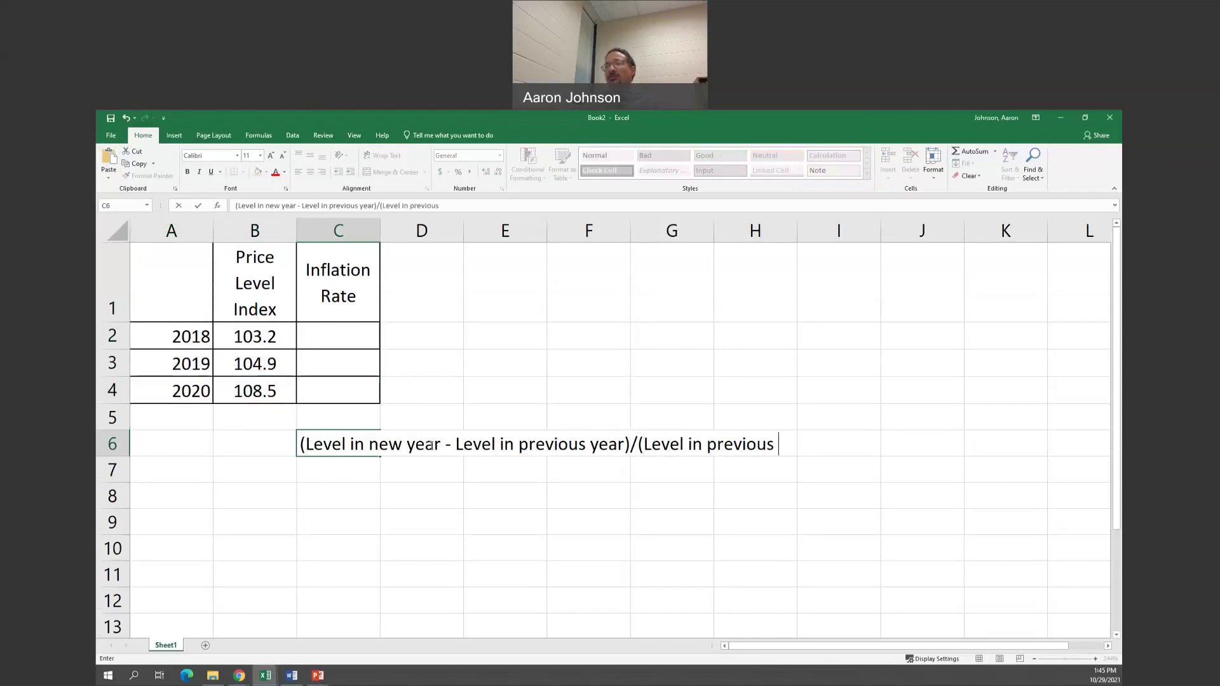
text(r)
key(Return)
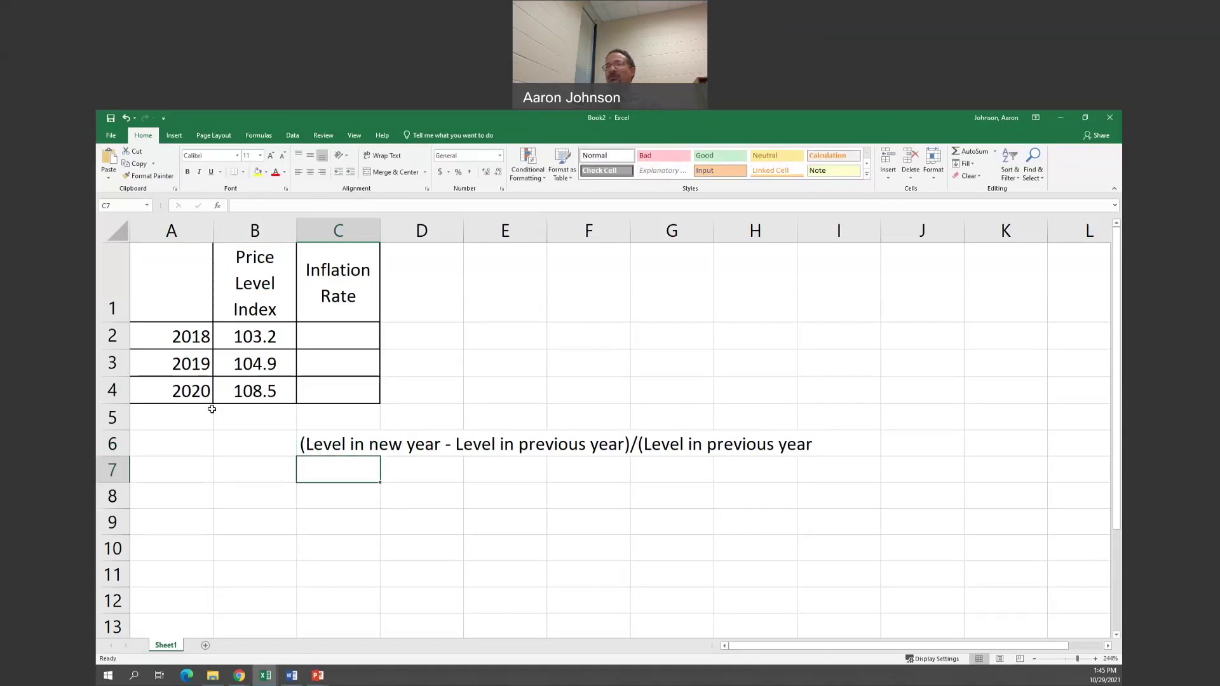
click(307, 452)
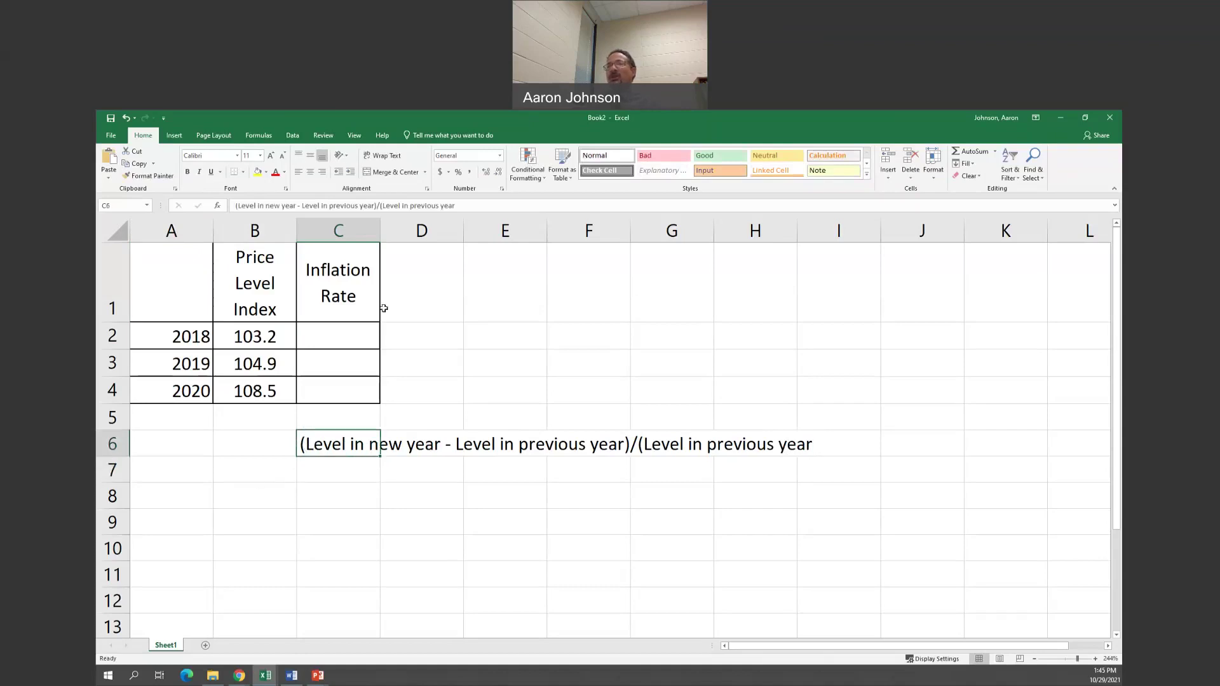
click(474, 205)
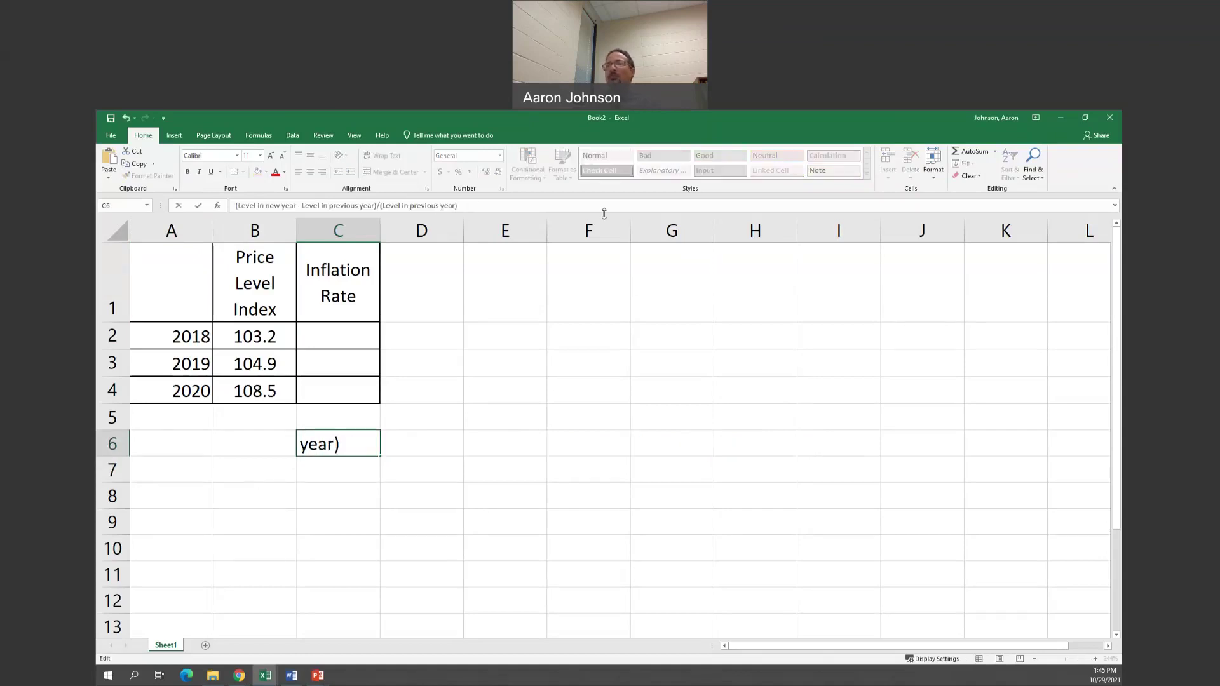
click(359, 467)
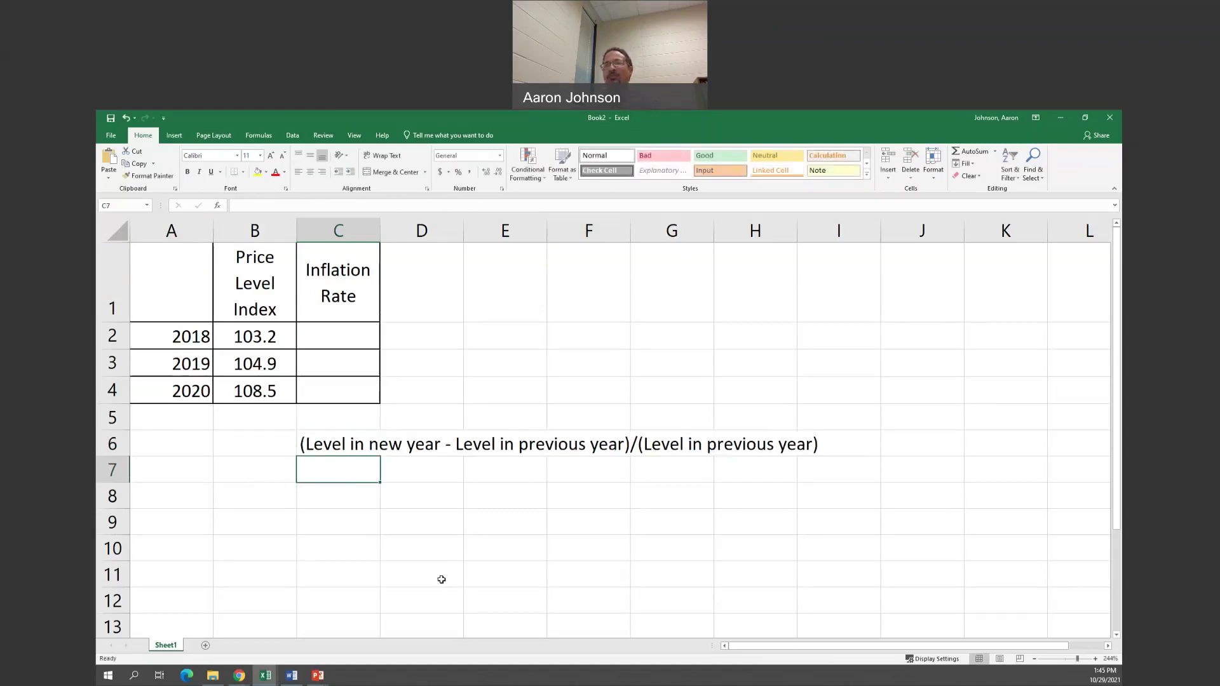
click(291, 675)
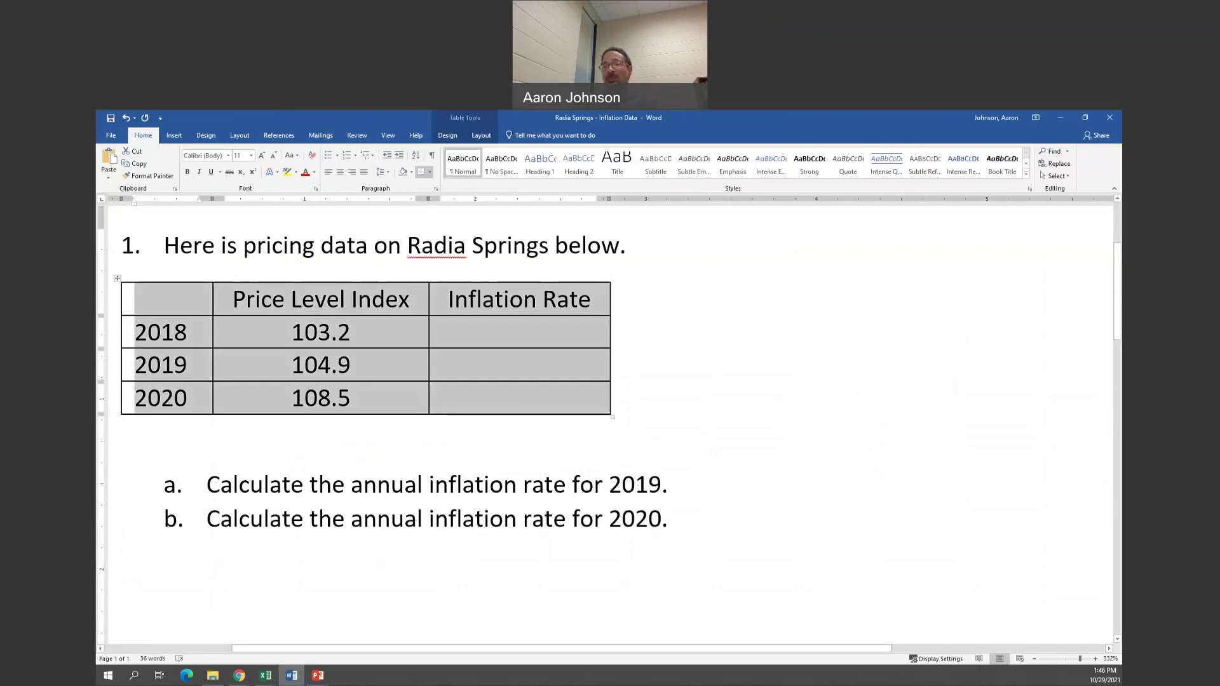
click(270, 677)
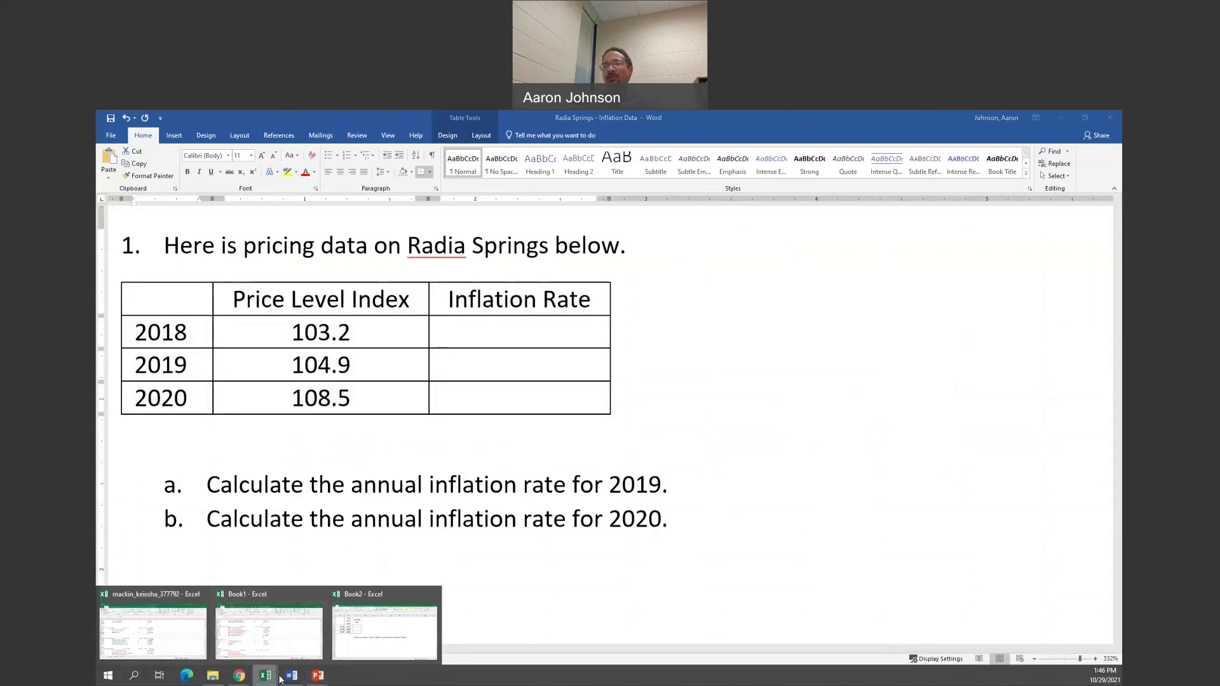
Step: Enter N/A as the 2018 inflation rate in C2
click(379, 647)
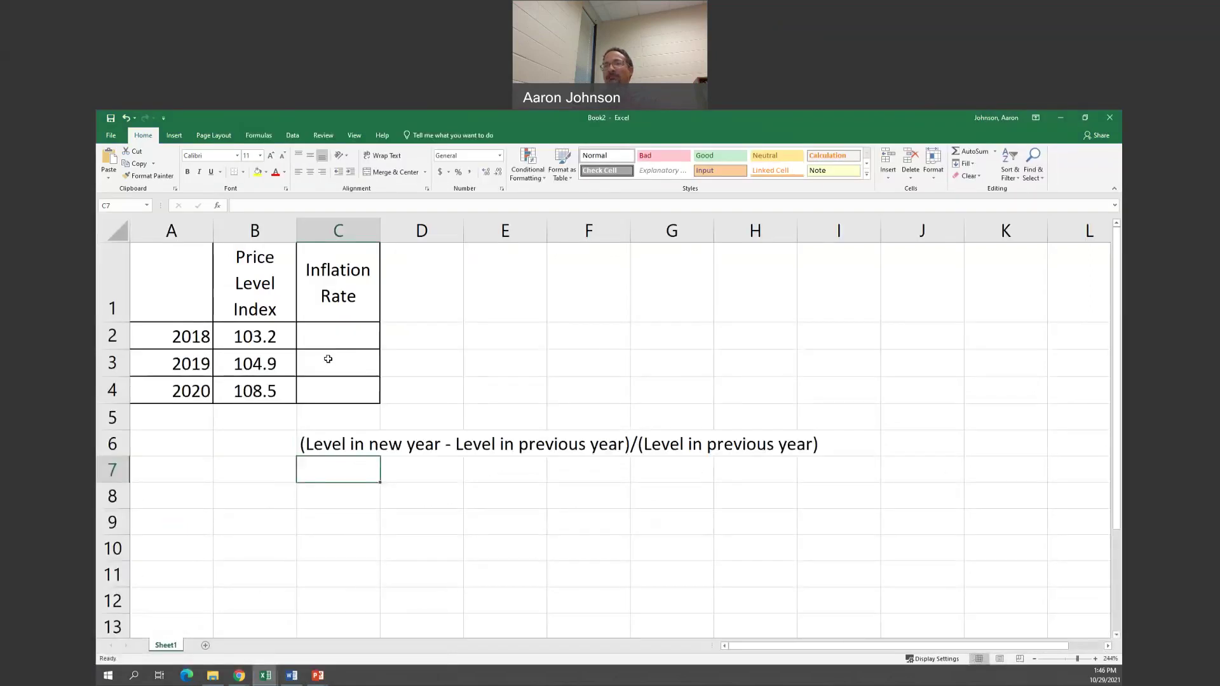
click(327, 359)
click(352, 332)
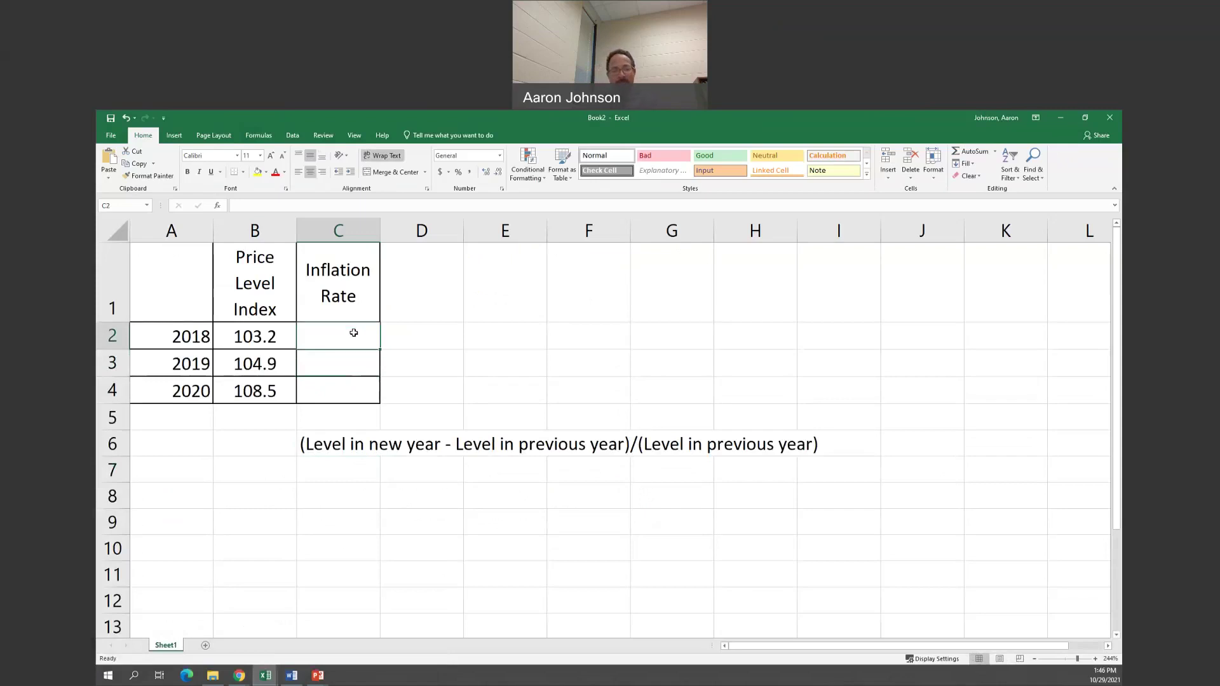
text(N/A)
key(Return)
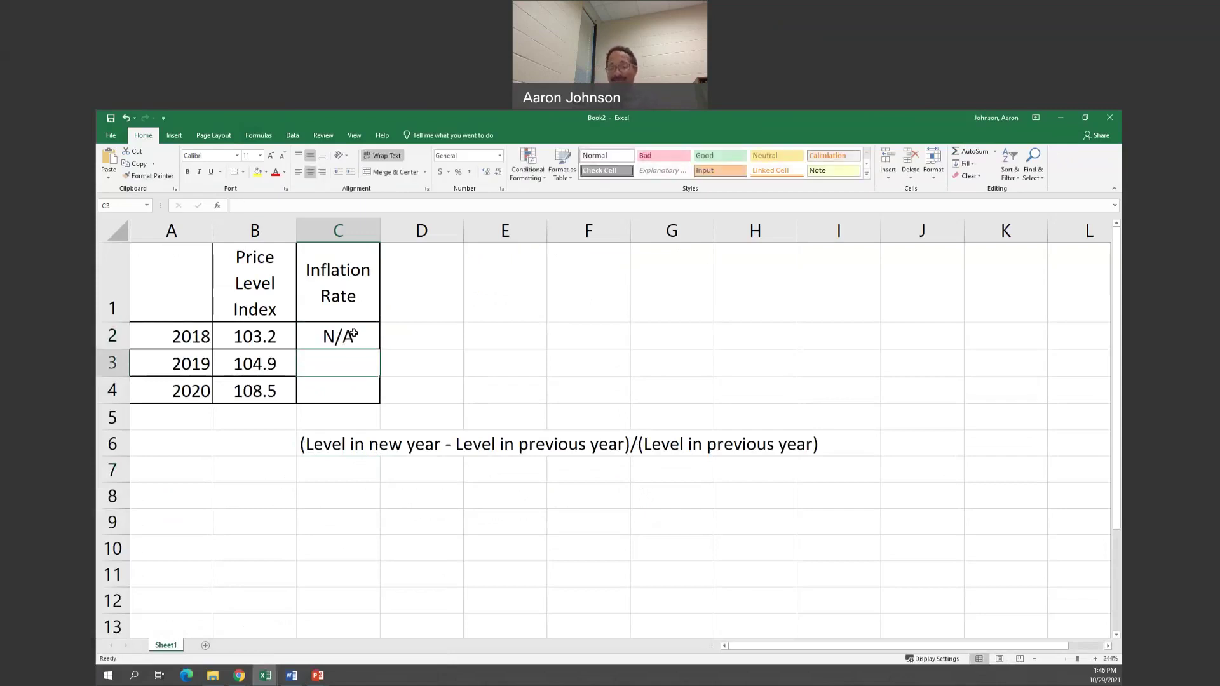
Step: Enter =(B3-B2)/B2 in C3 to get the 2019 inflation rate, 0.016473
text(=)
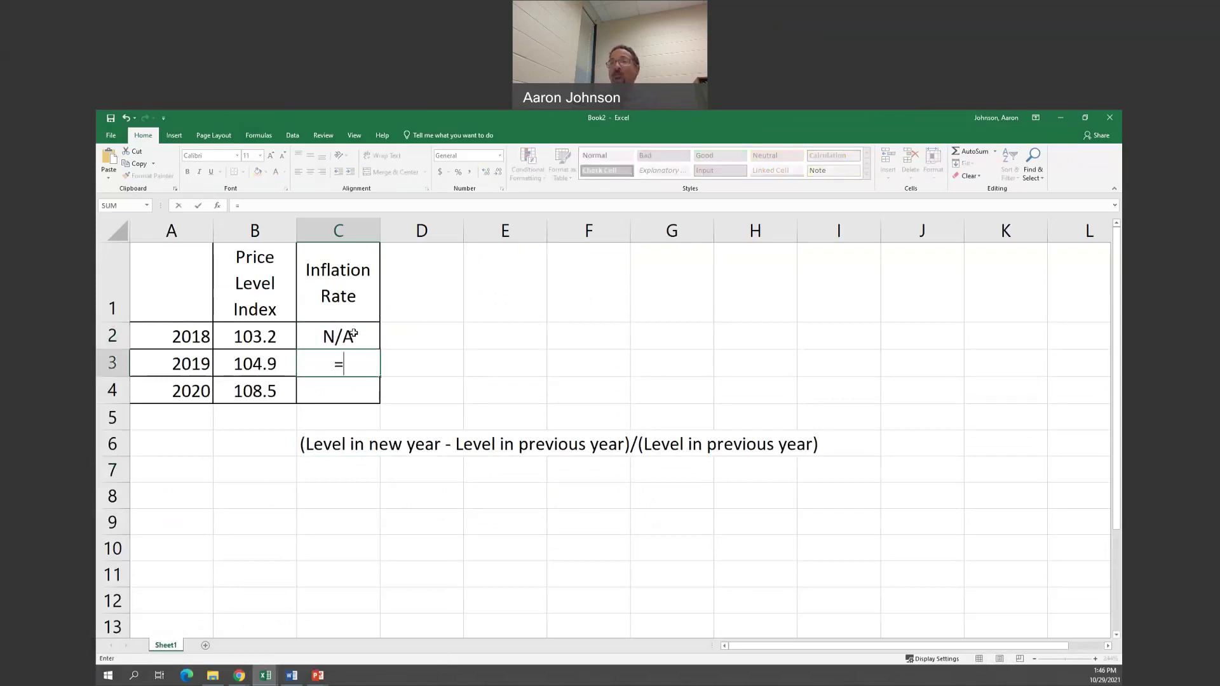
click(278, 364)
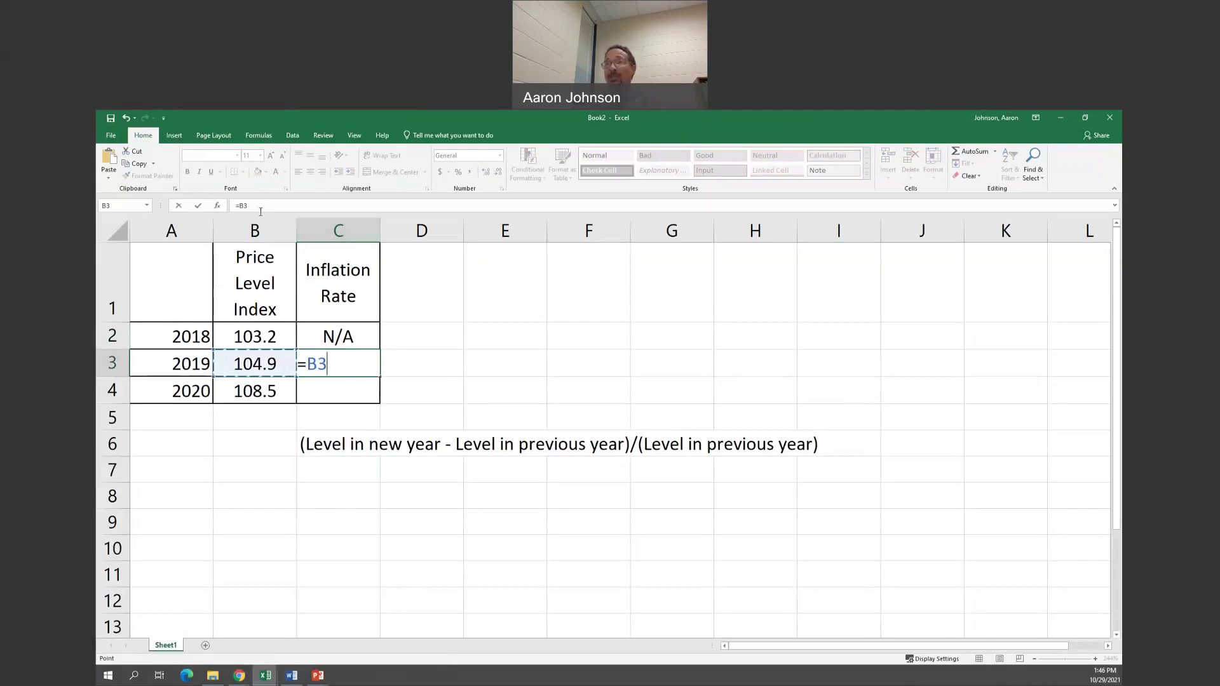
click(242, 206)
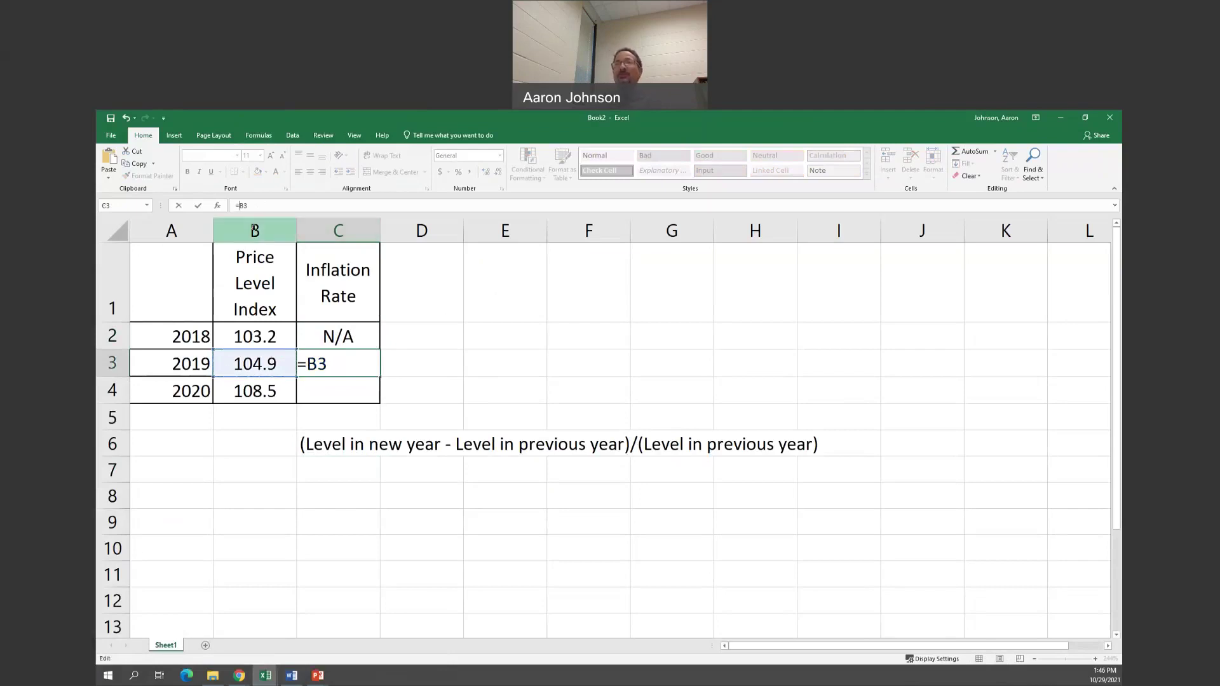
text(()
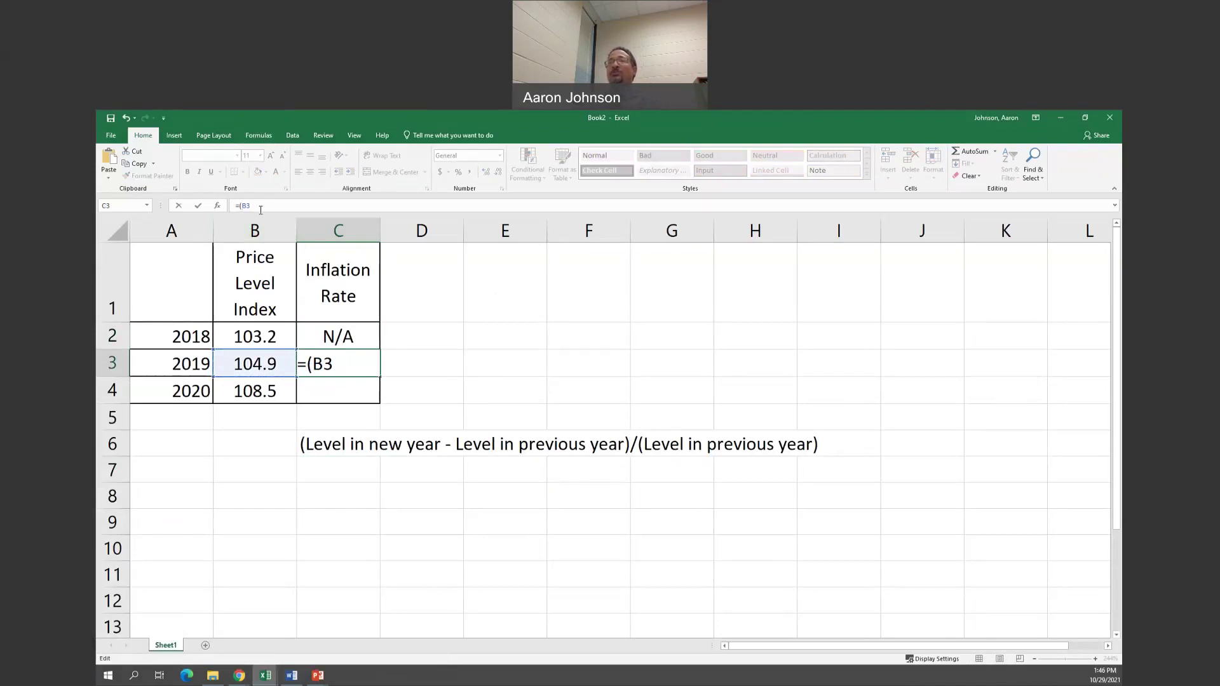
click(262, 205)
click(265, 338)
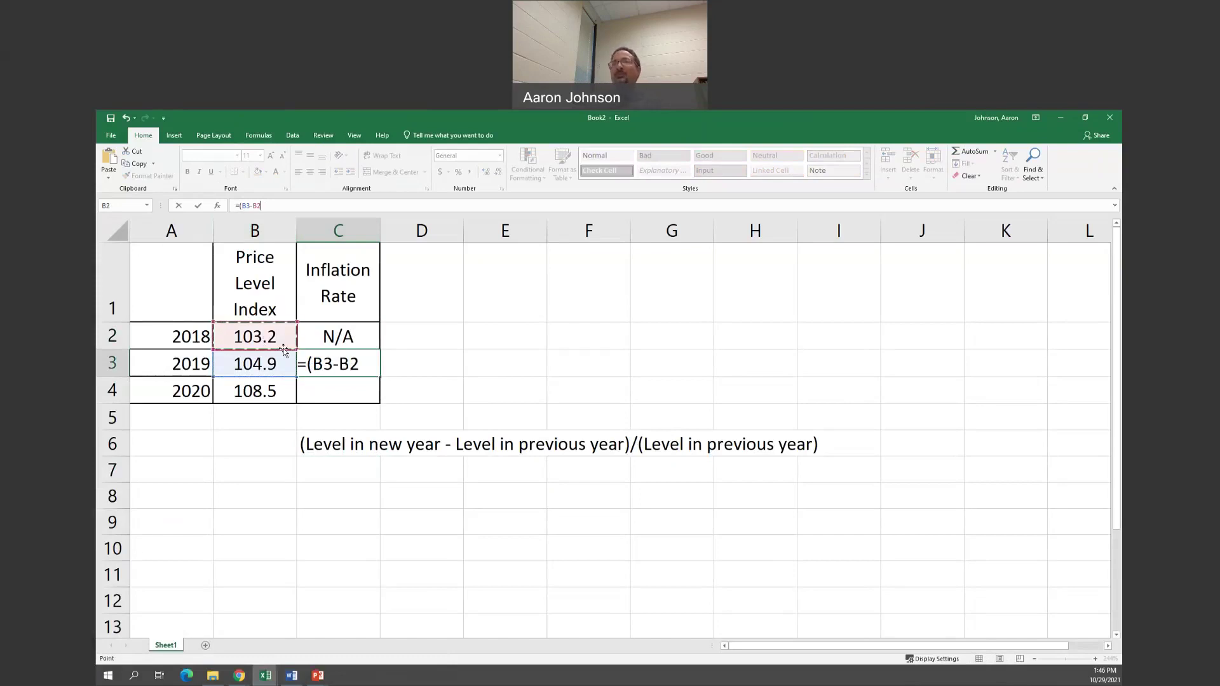
text()/)
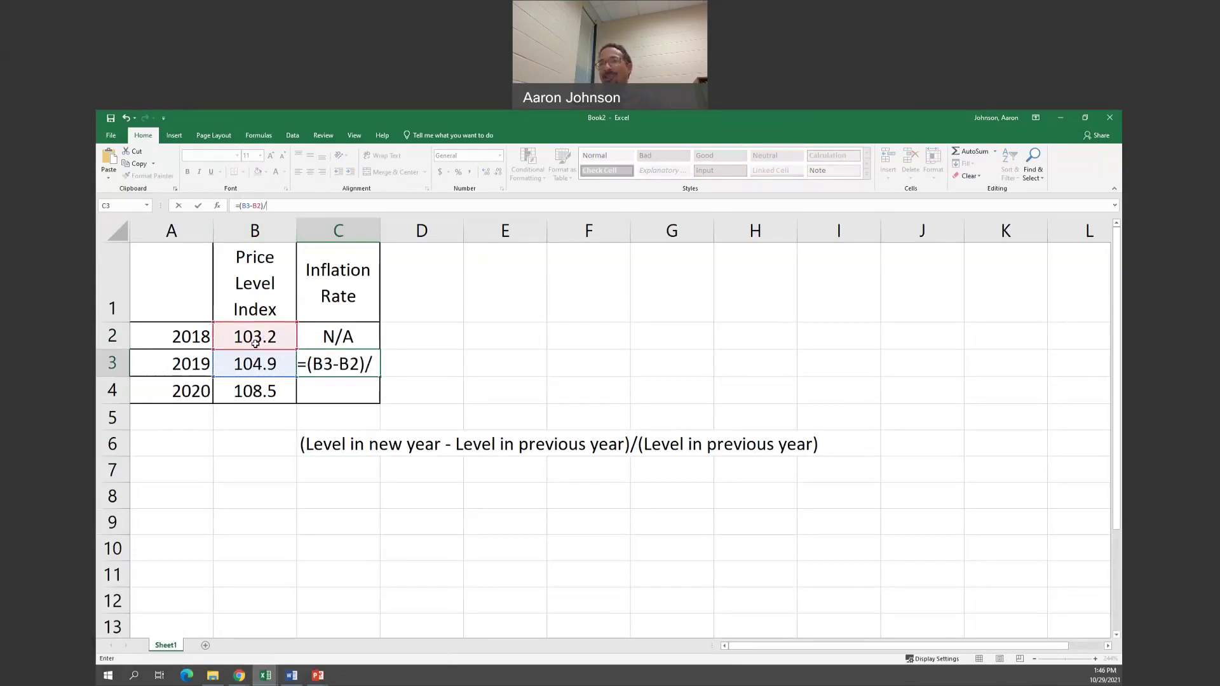
click(255, 343)
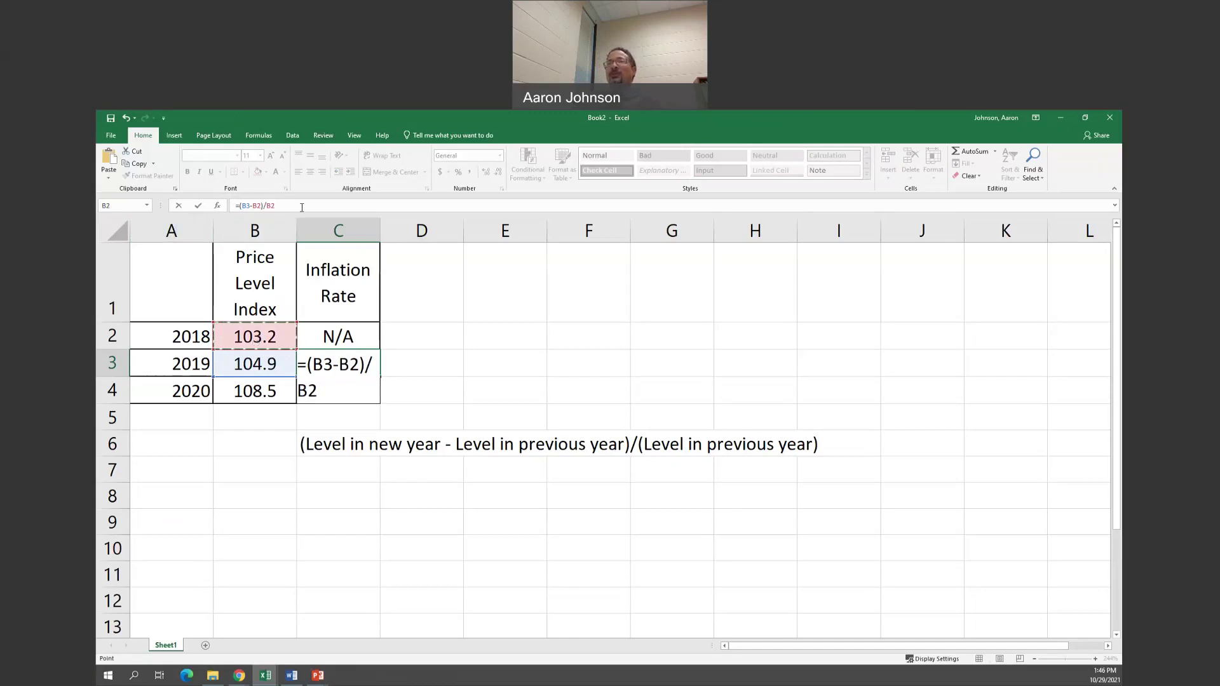
key(Return)
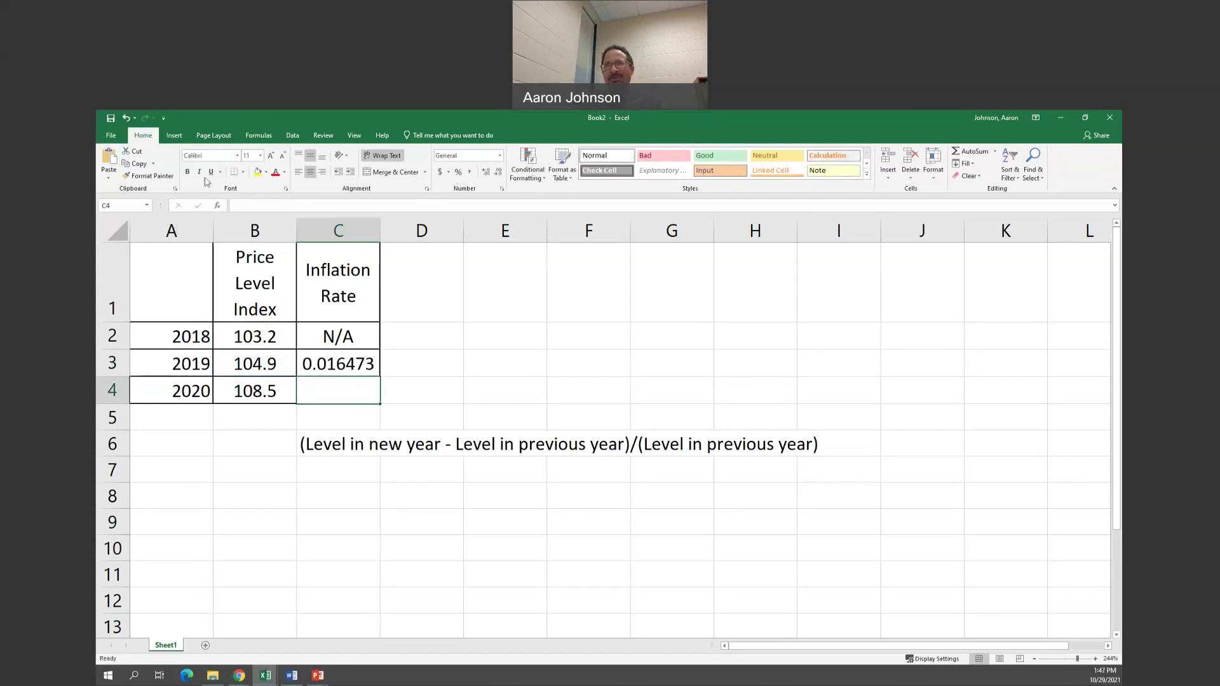
Step: Apply Percent Style to C3 and add two decimal places so it reads 1.65%
click(459, 172)
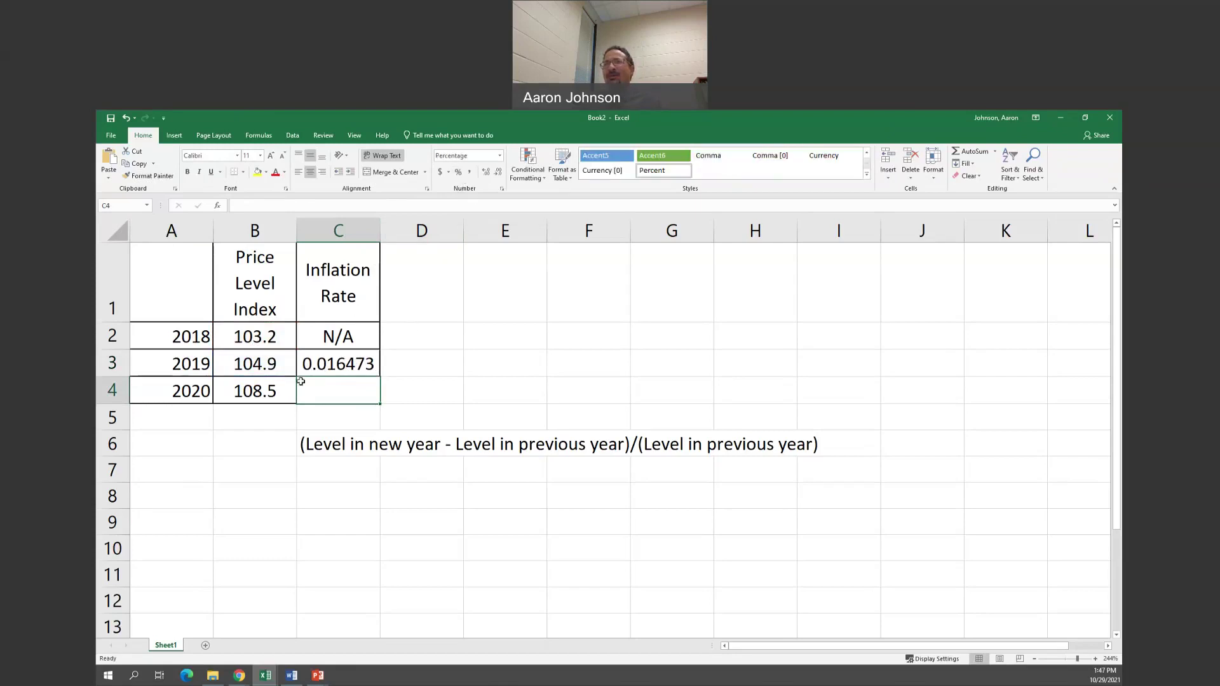
click(318, 367)
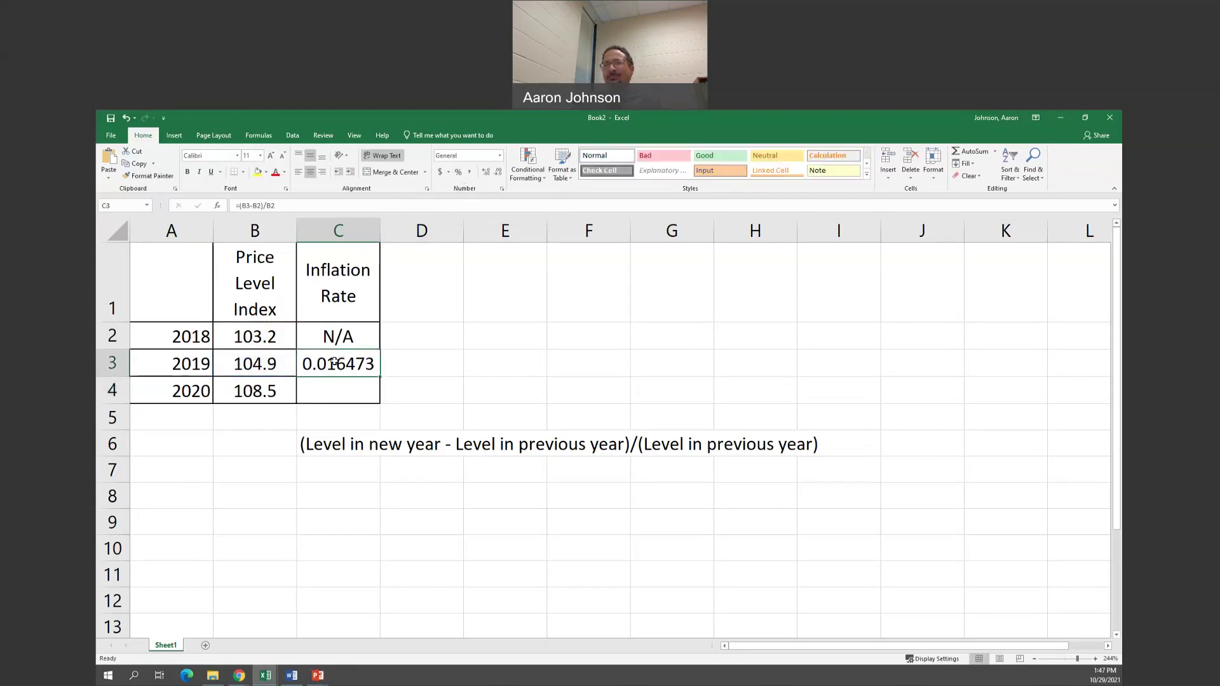
click(459, 173)
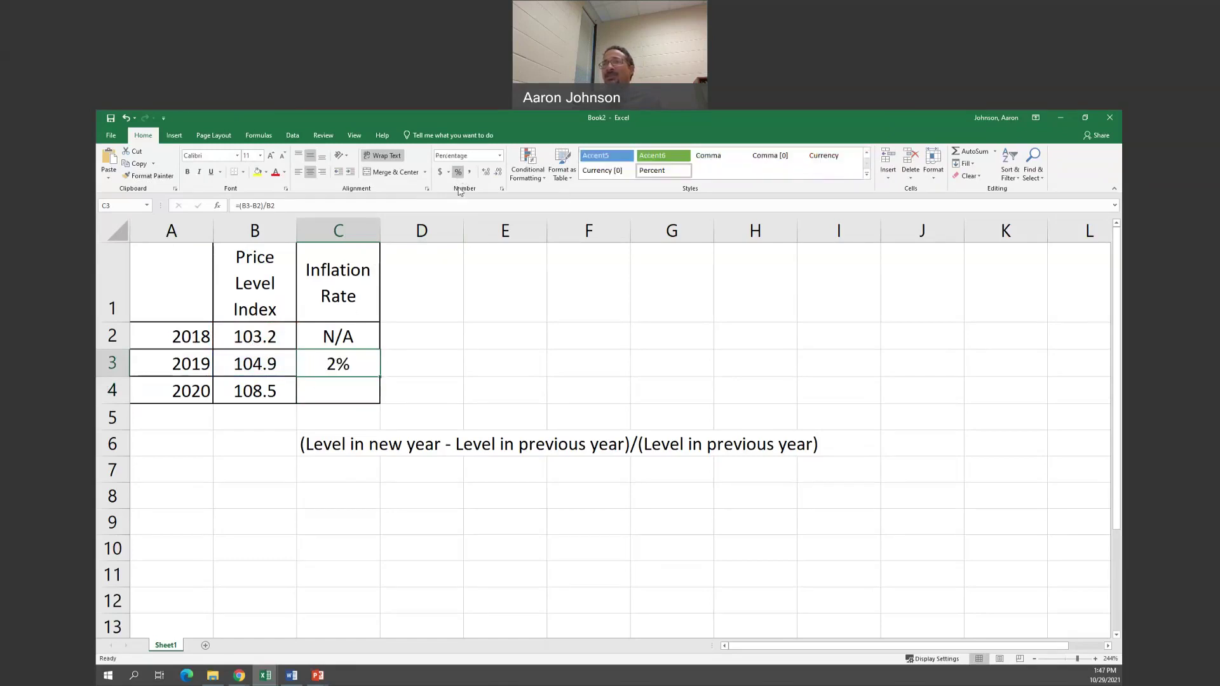
click(490, 178)
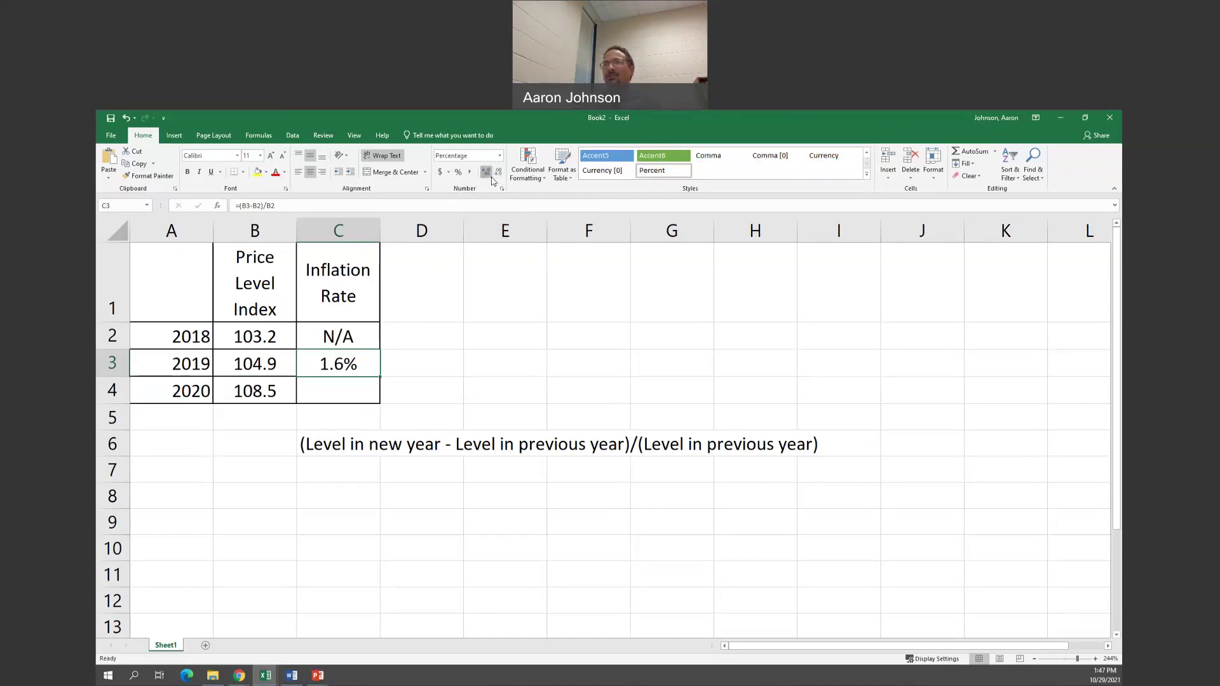
click(490, 177)
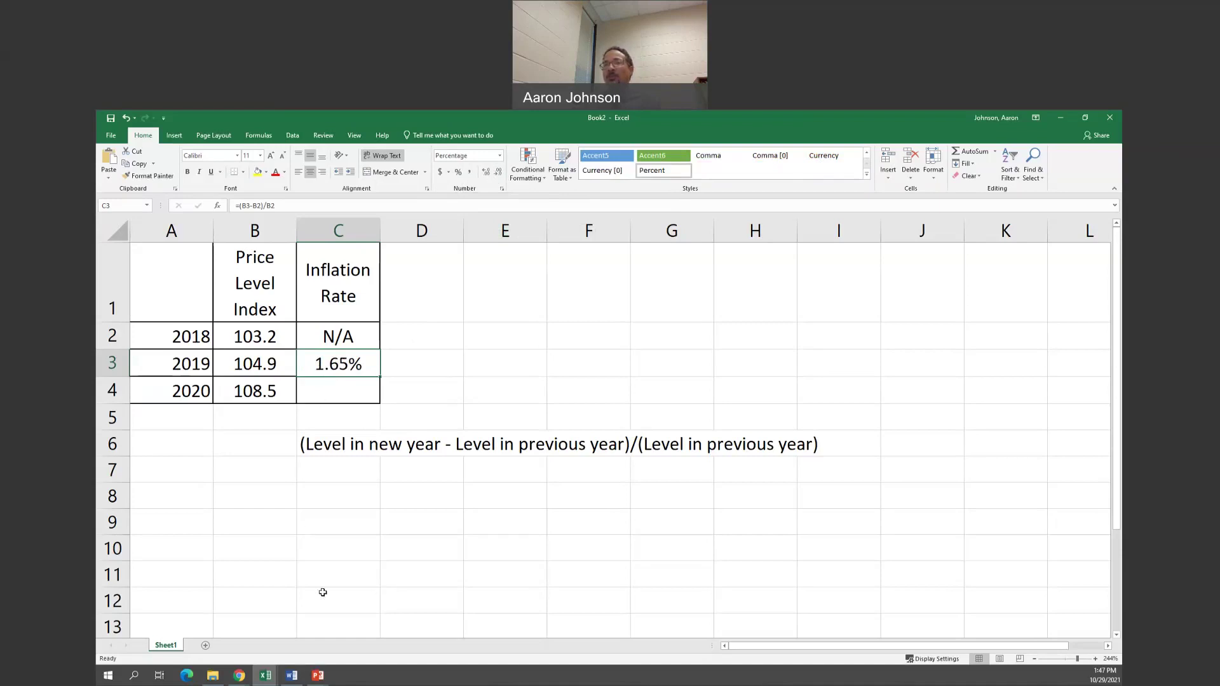
Step: Type 'Answer: 1.65% or 1.7%' after the 2019 question a in Word
click(287, 679)
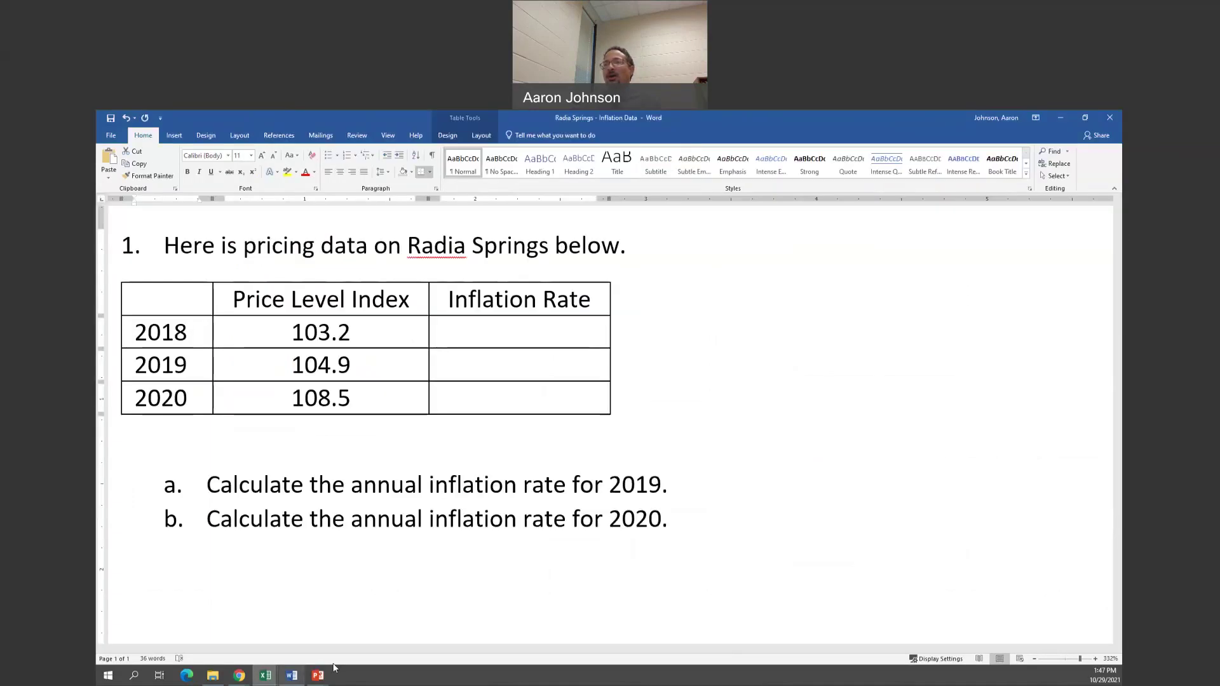
click(685, 487)
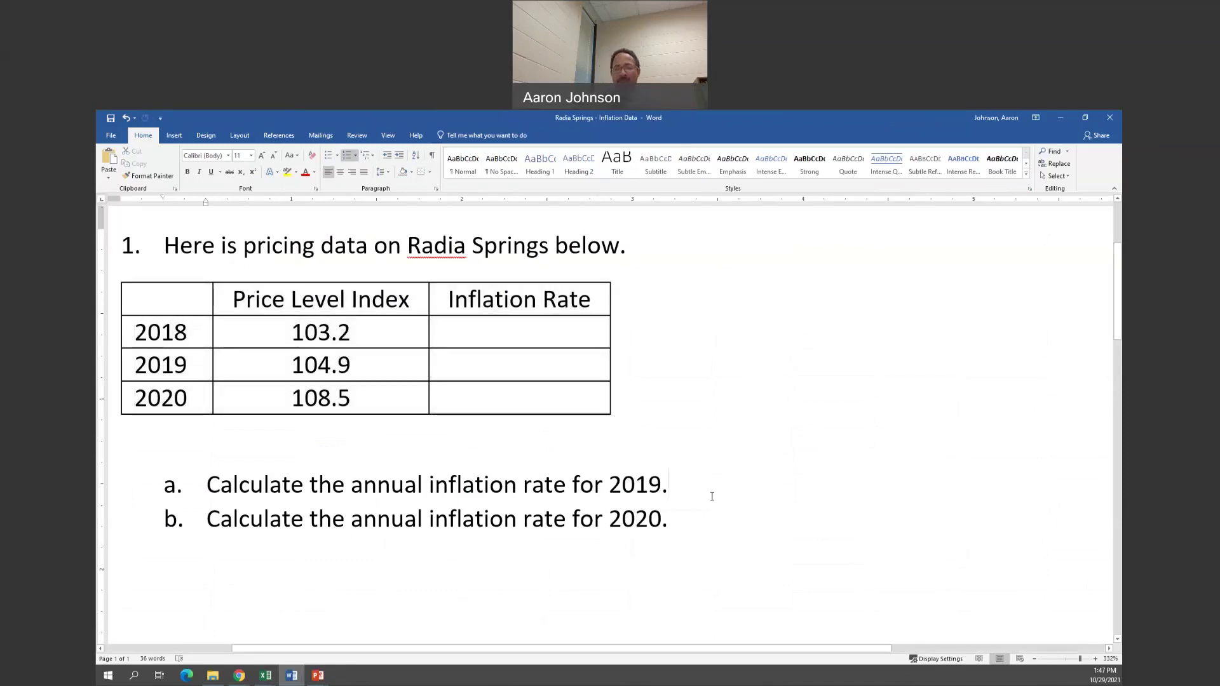
text(An)
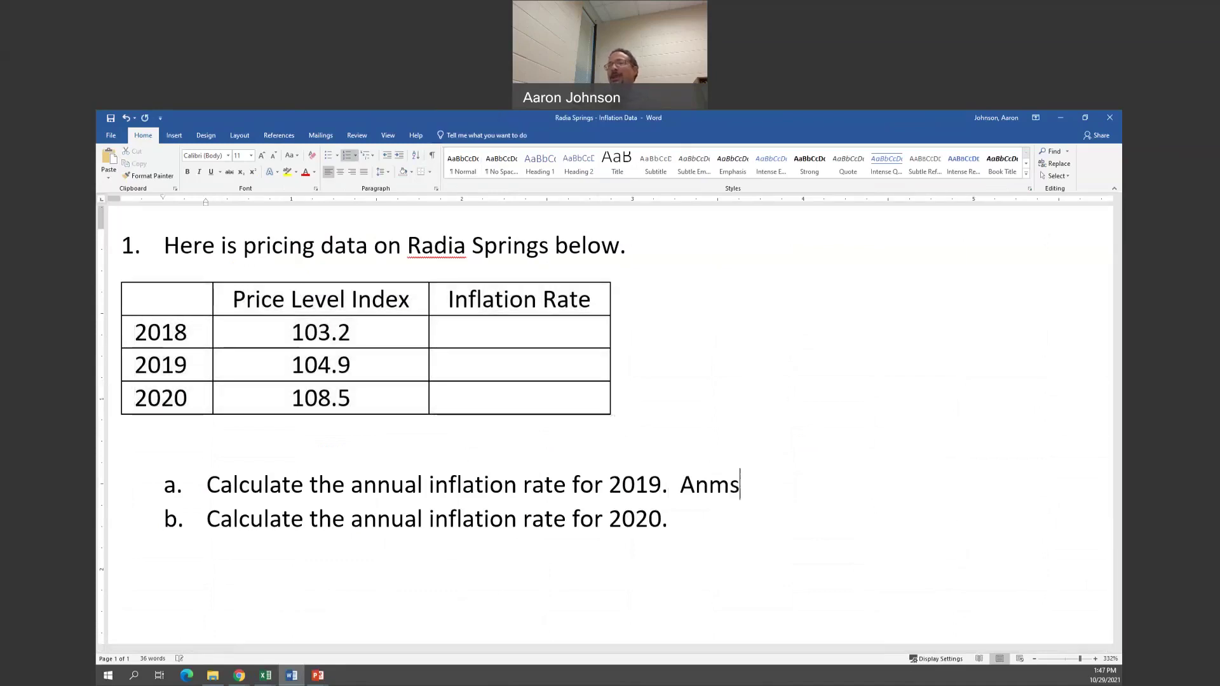
key(BackSpace)
text(swers)
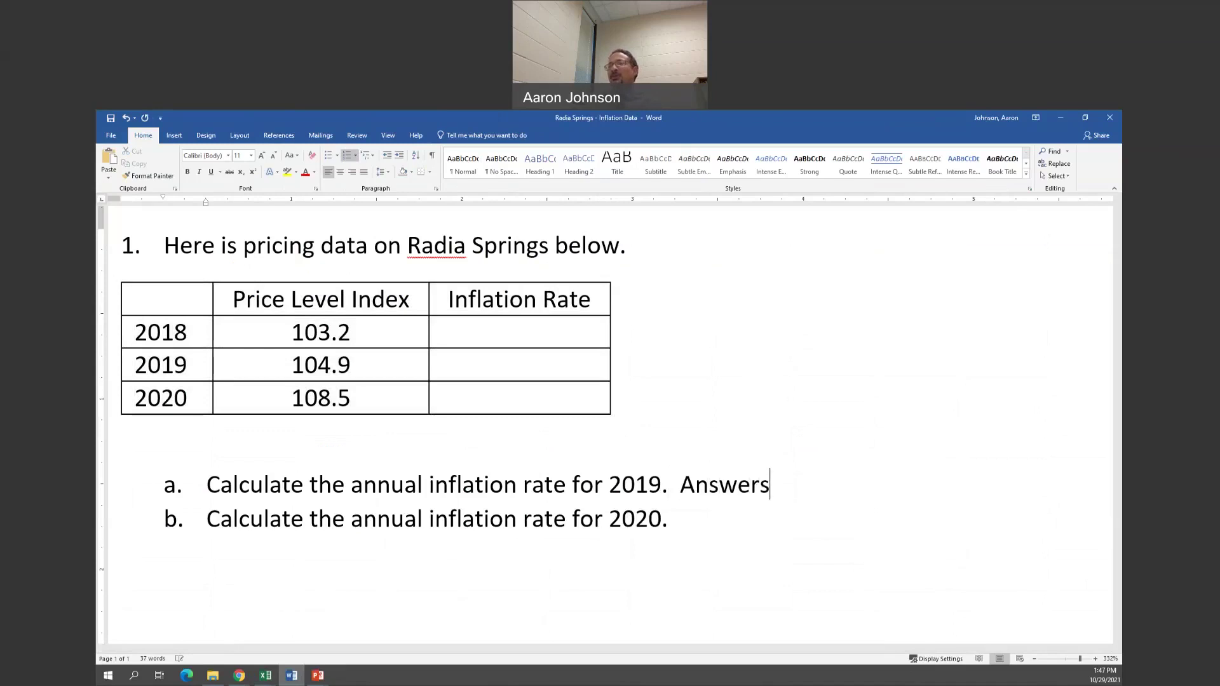
key(BackSpace)
text(")
key(BackSpace)
key(BackSpace)
text(")
key(BackSpace)
text(: 1.6%)
key(BackSpace)
text(5)
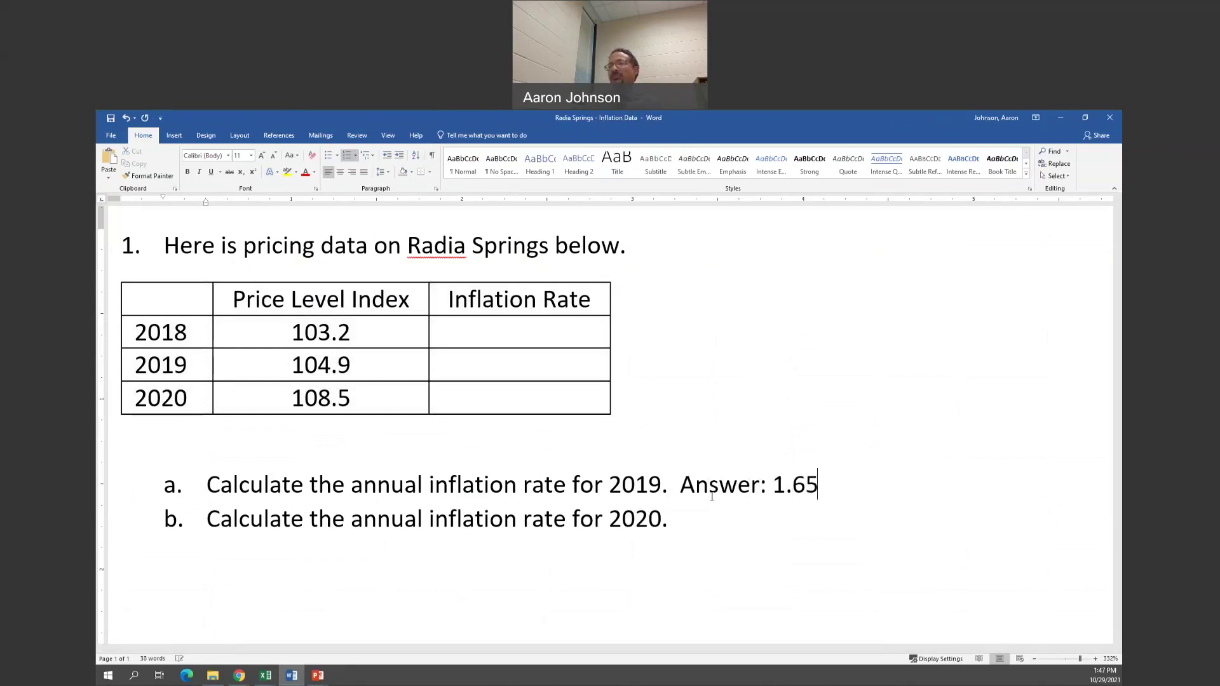
text(% or 4)
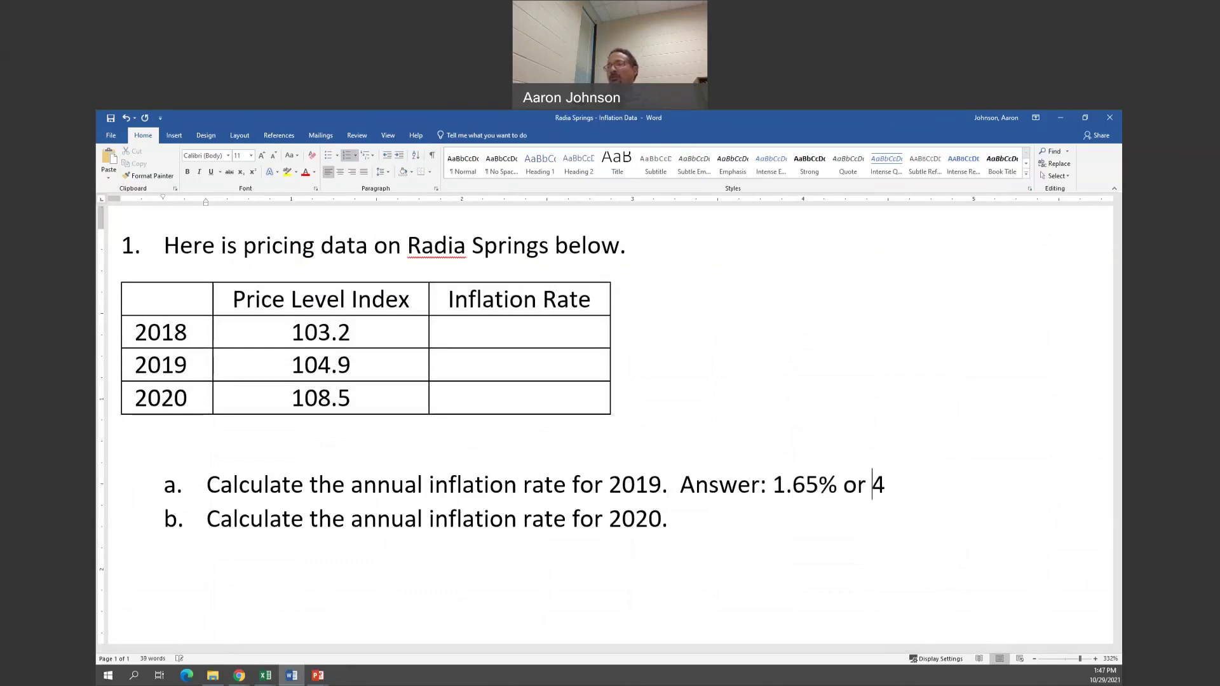
key(BackSpace)
text(1.6)
key(BackSpace)
text(7)
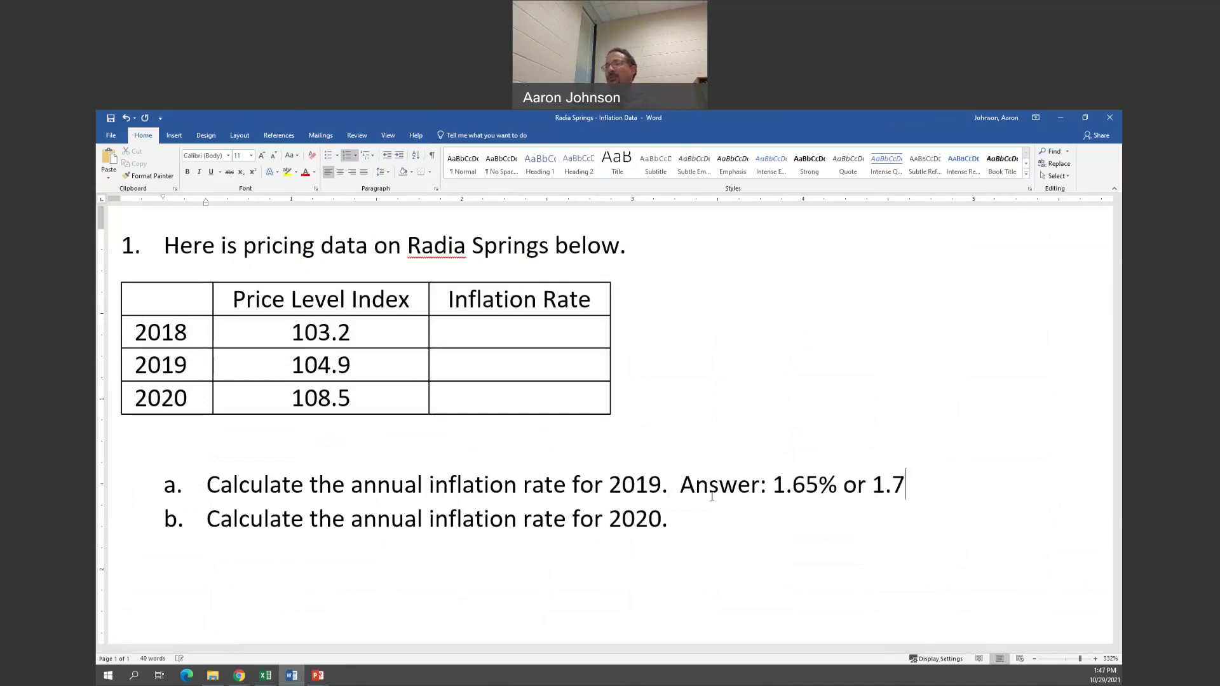
text(%)
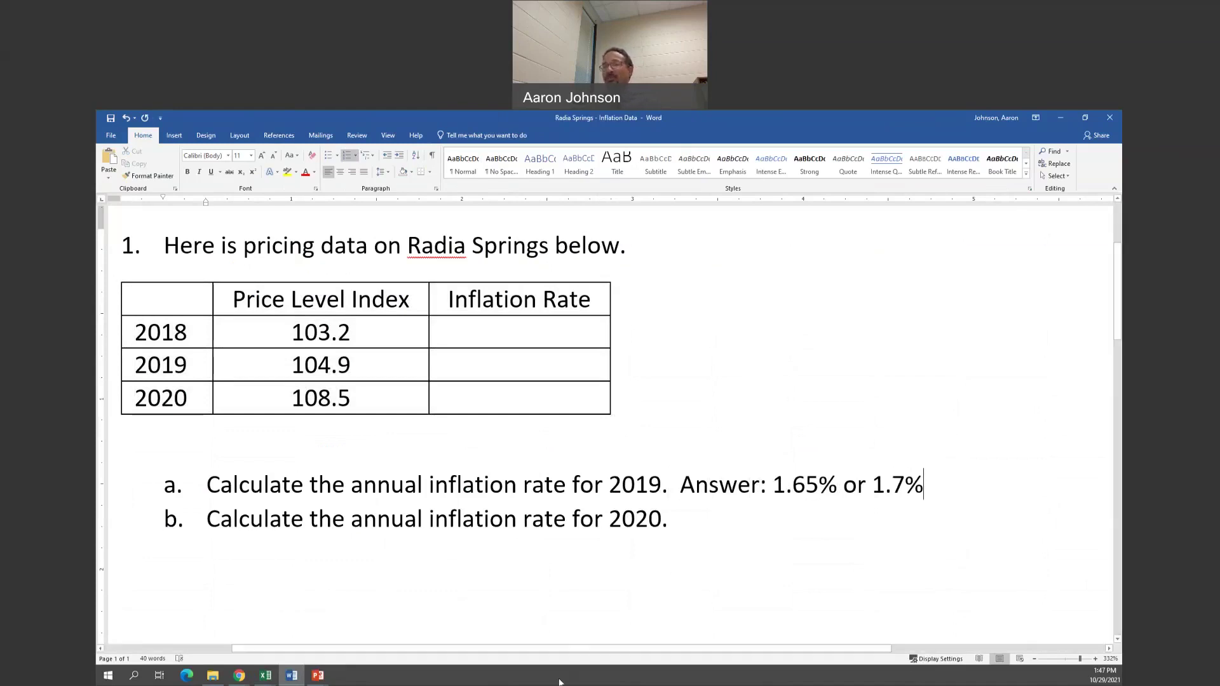
click(266, 676)
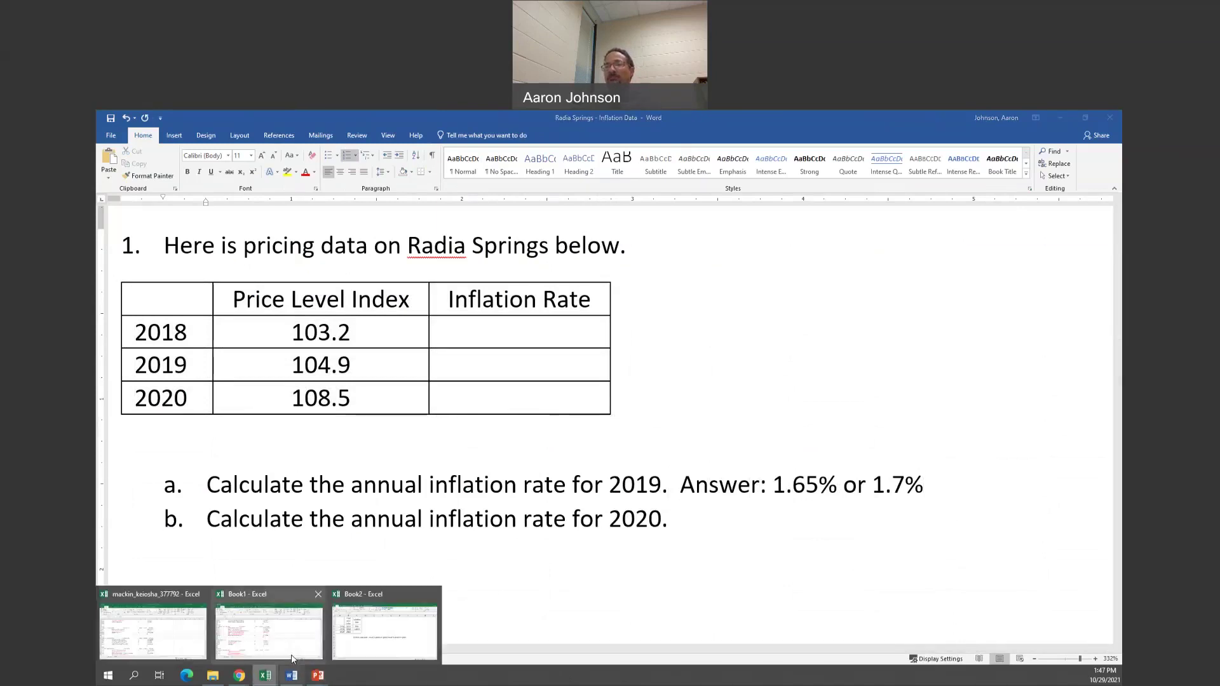
Step: Fill the C3 inflation formula down into C4, giving 3.43% for 2020
click(390, 648)
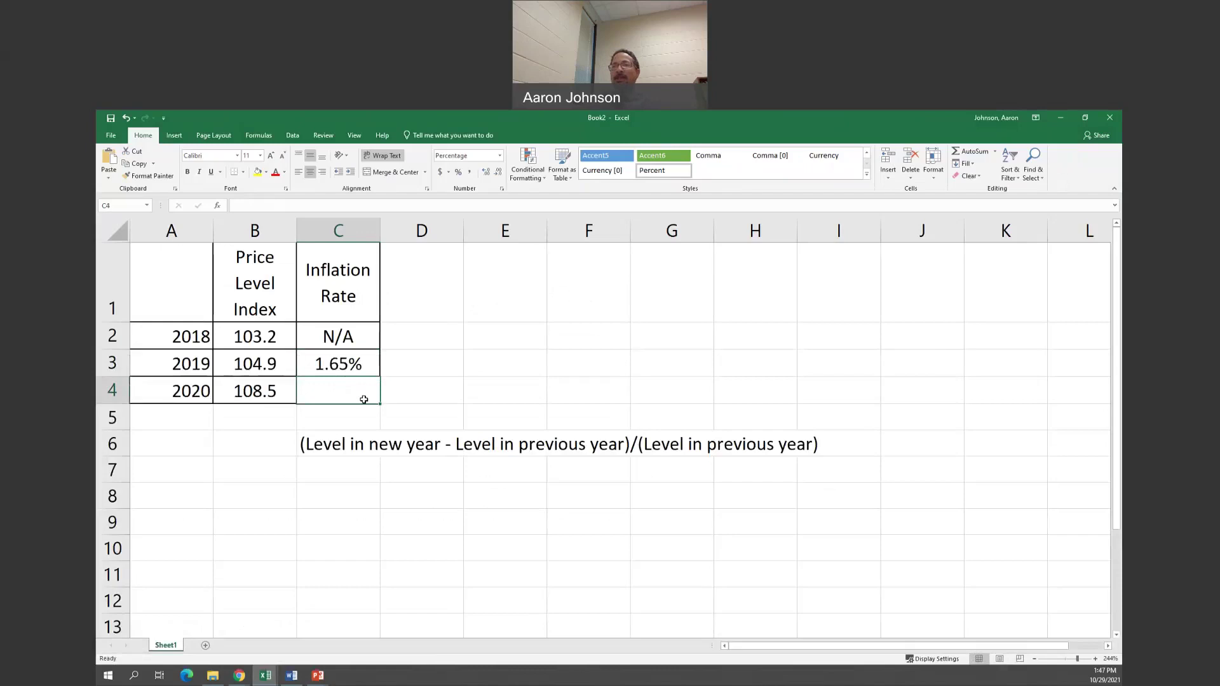
click(335, 364)
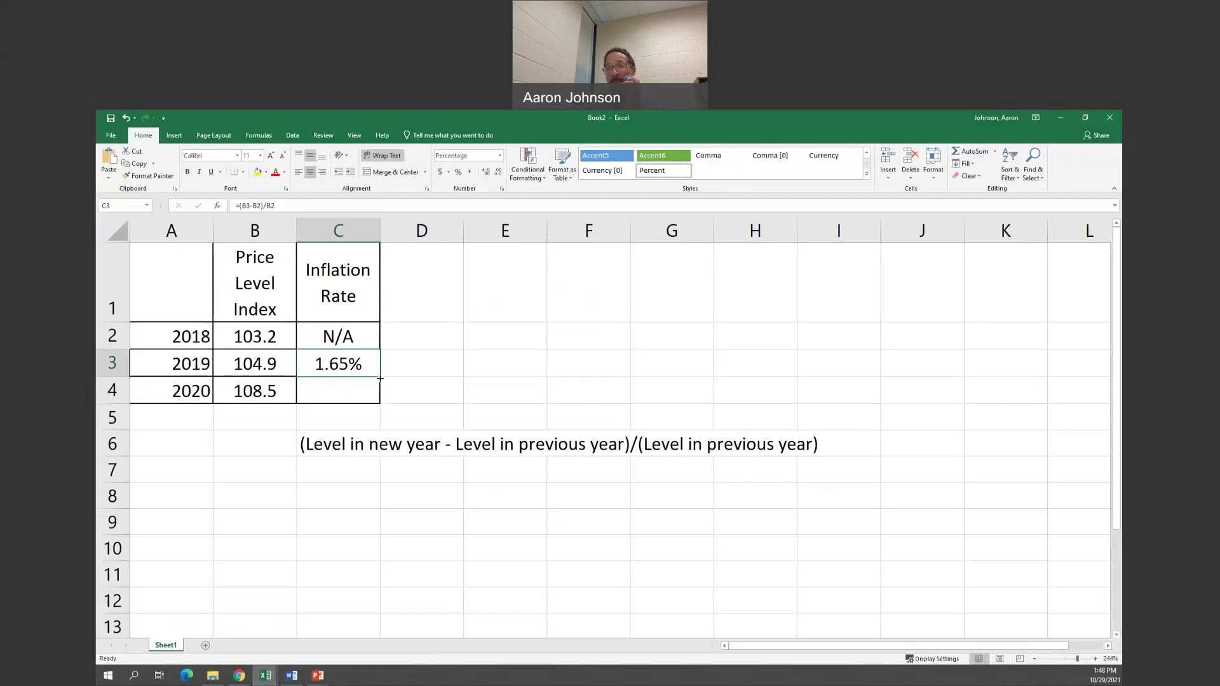
drag(380, 378, 380, 400)
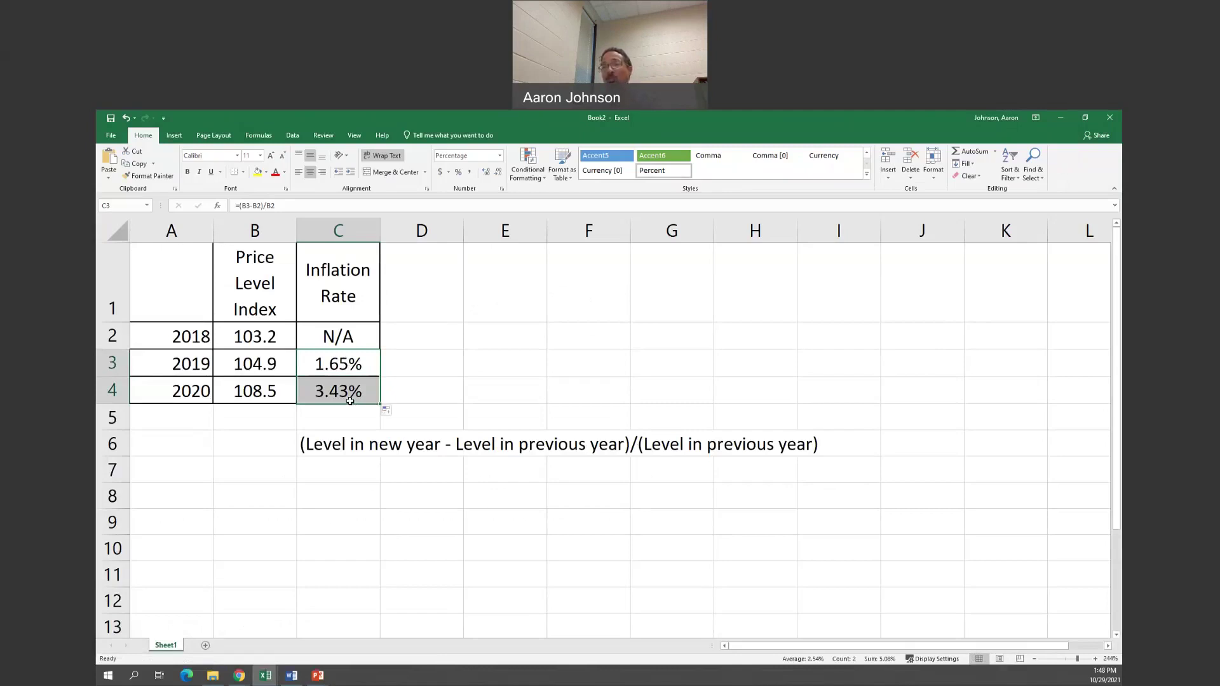
Step: Answer Word question b by typing 'Answer: 3.43% or 3.4%' after '2020.'
click(292, 676)
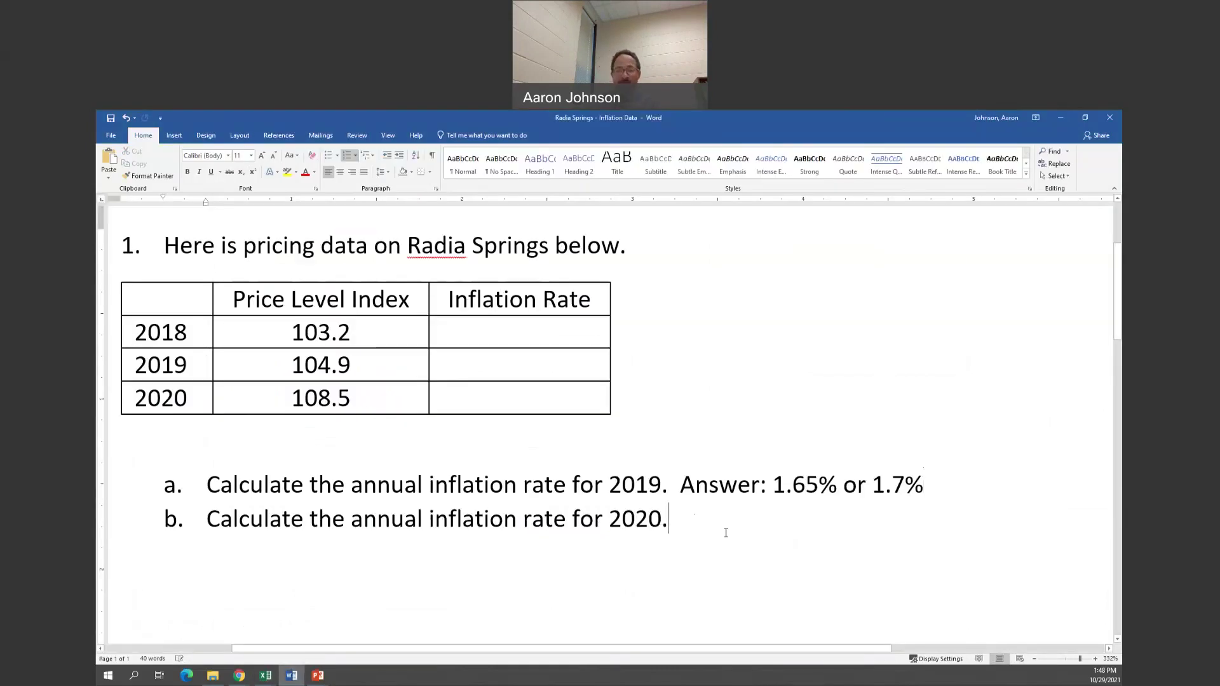
text(Answer)
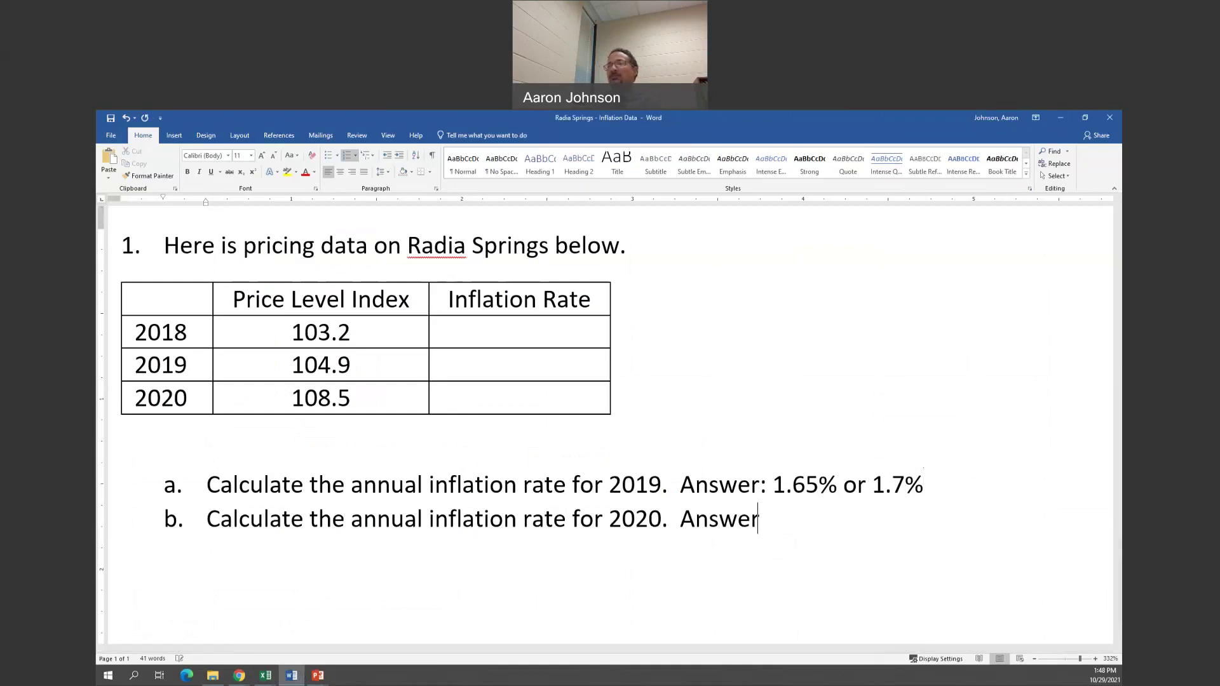
text(:  3.4)
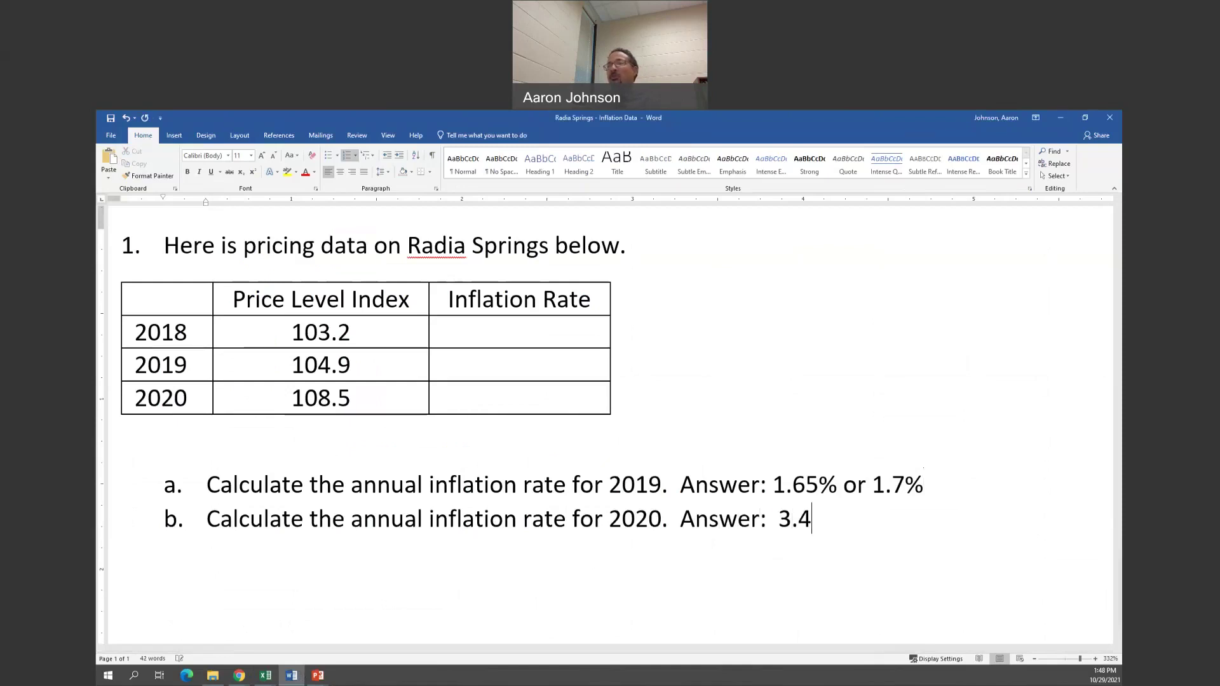
text(3$)
key(BackSpace)
text(% or )
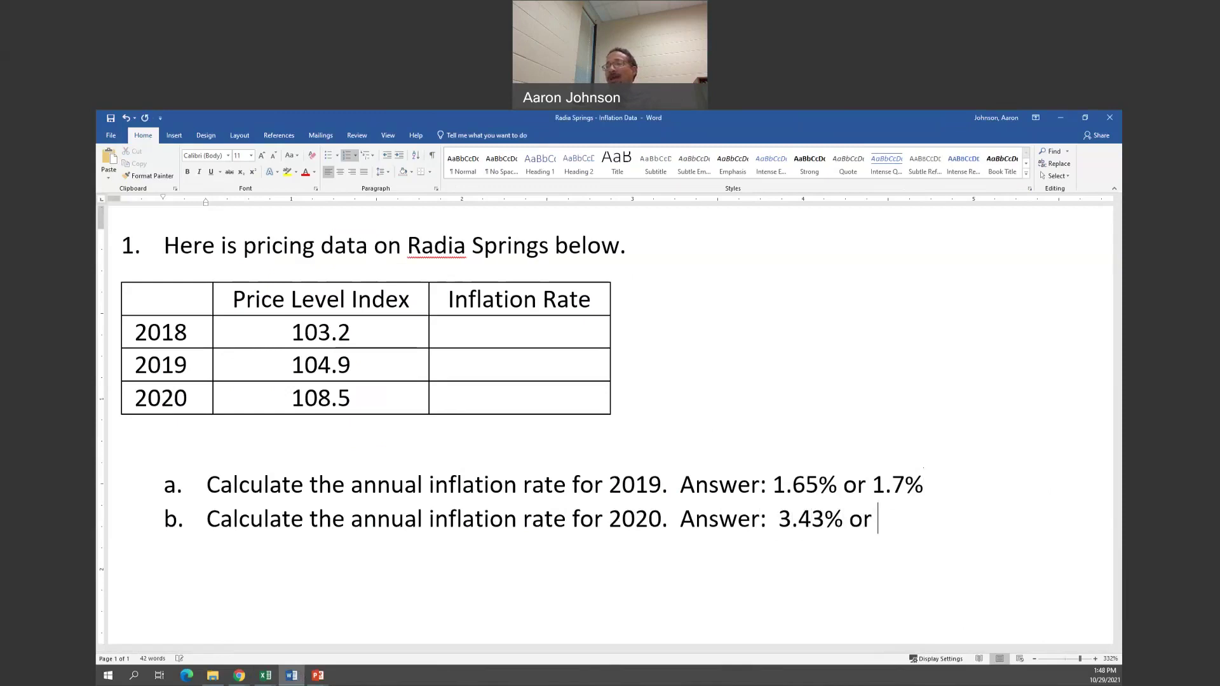
text(3.4)
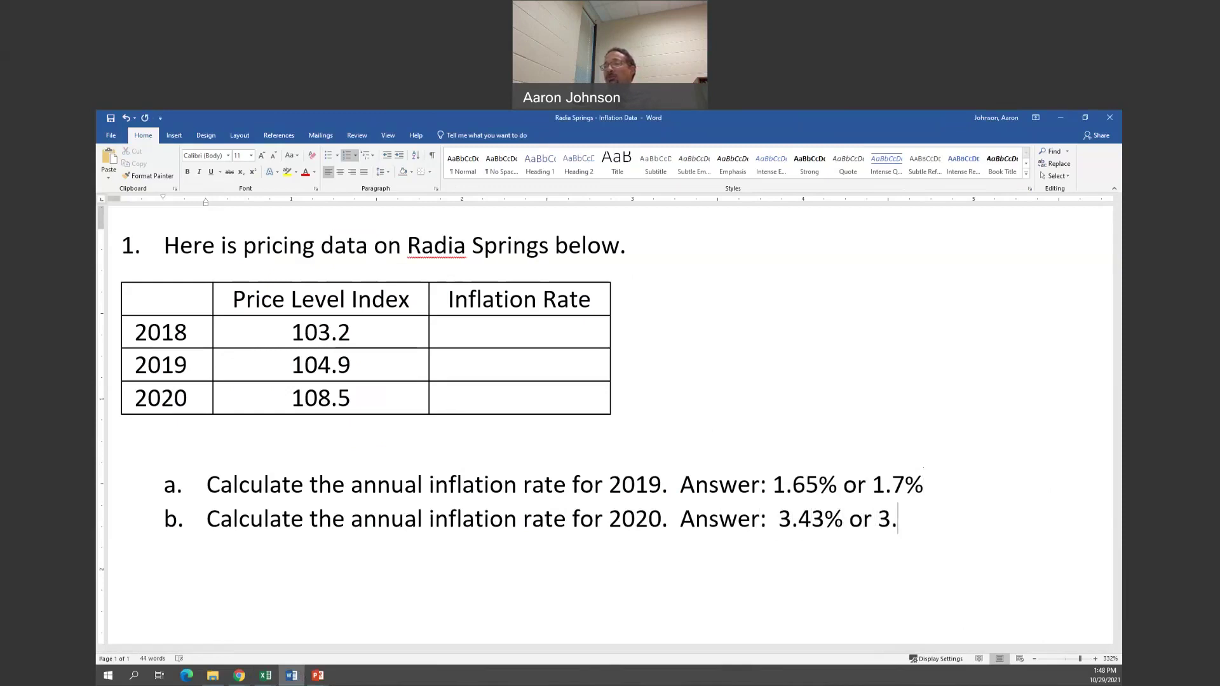
text($)
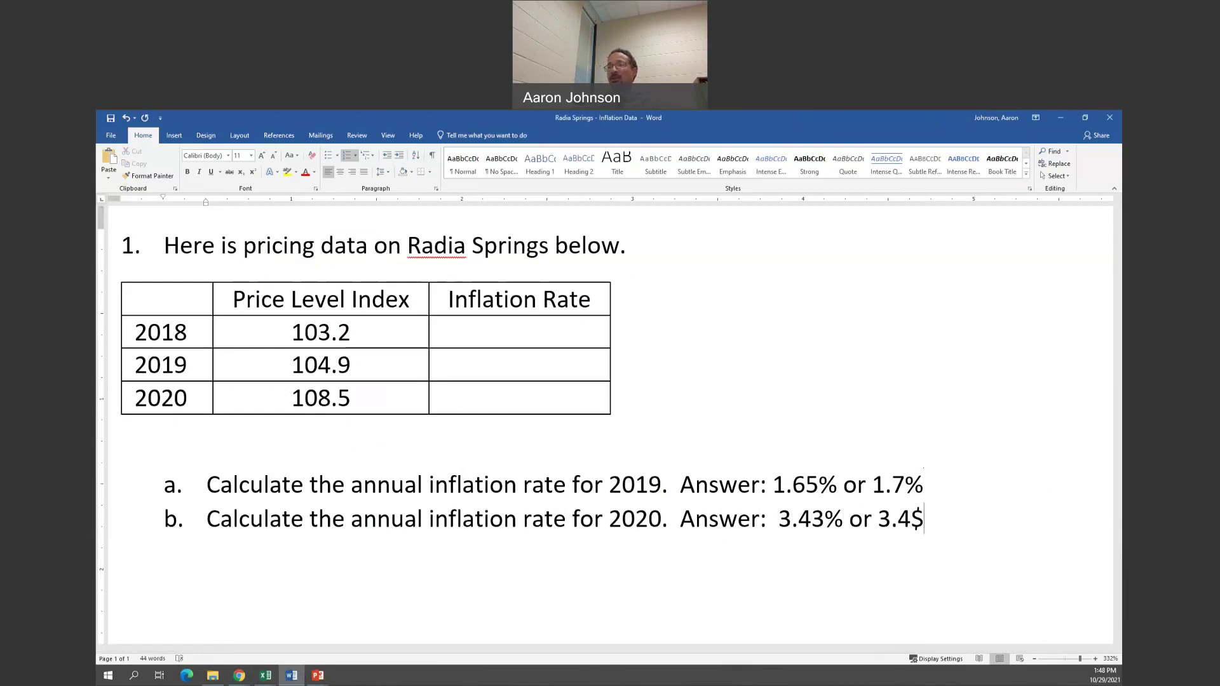
key(BackSpace)
text(%)
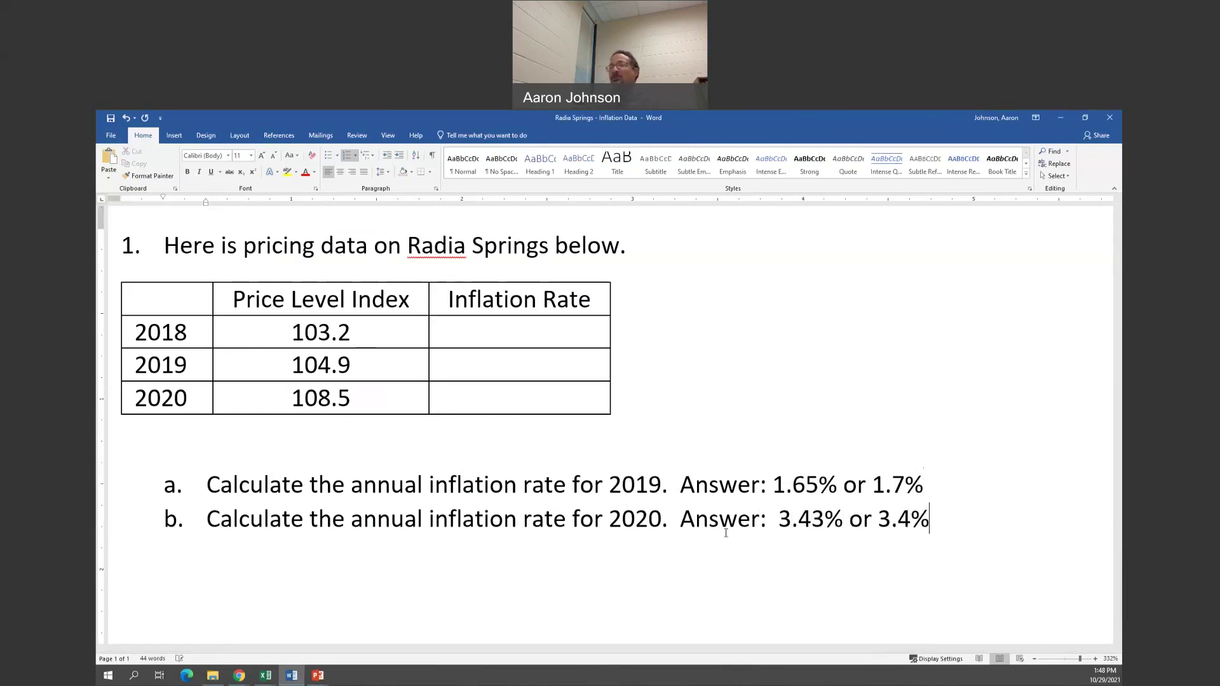
click(267, 677)
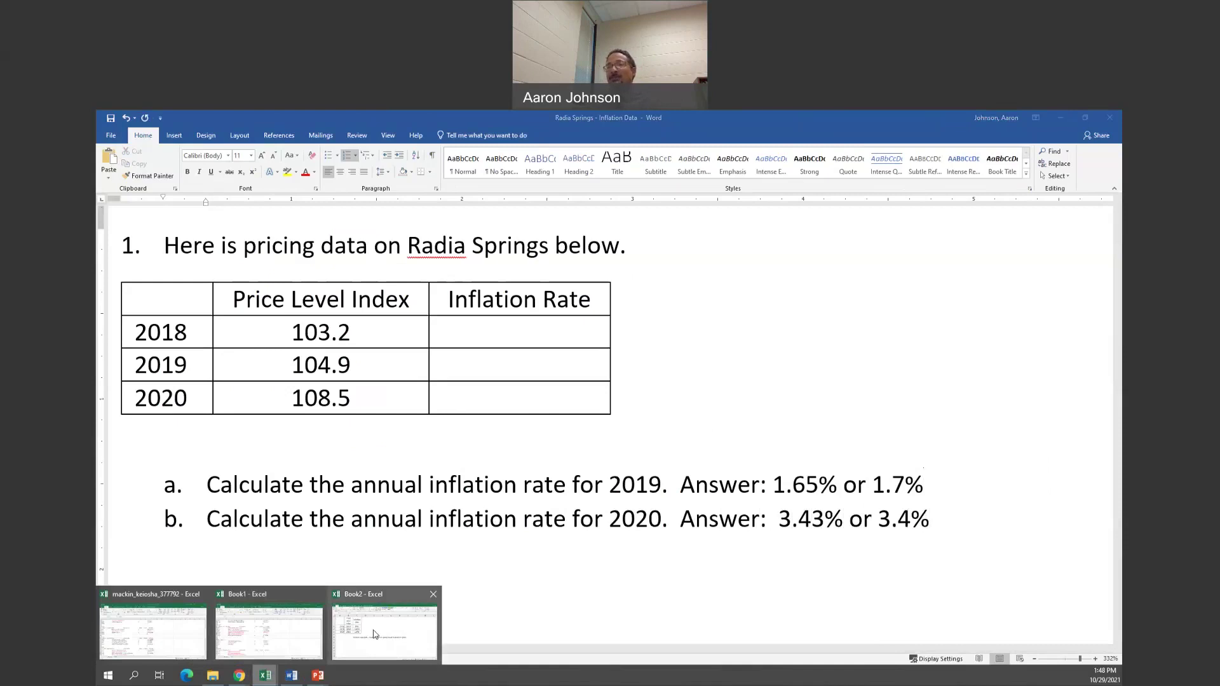
Step: Round the Book2 rates in C3:C4 to one decimal (3.4%), then show C3 as 1.647%
click(373, 634)
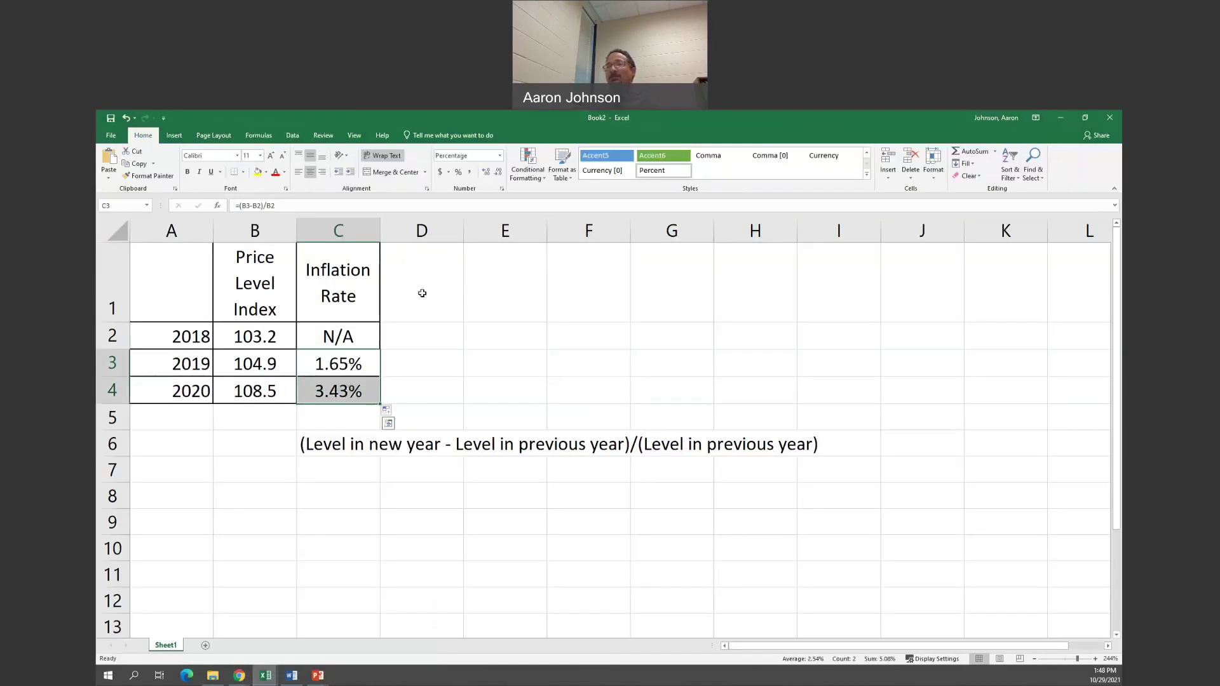
click(498, 173)
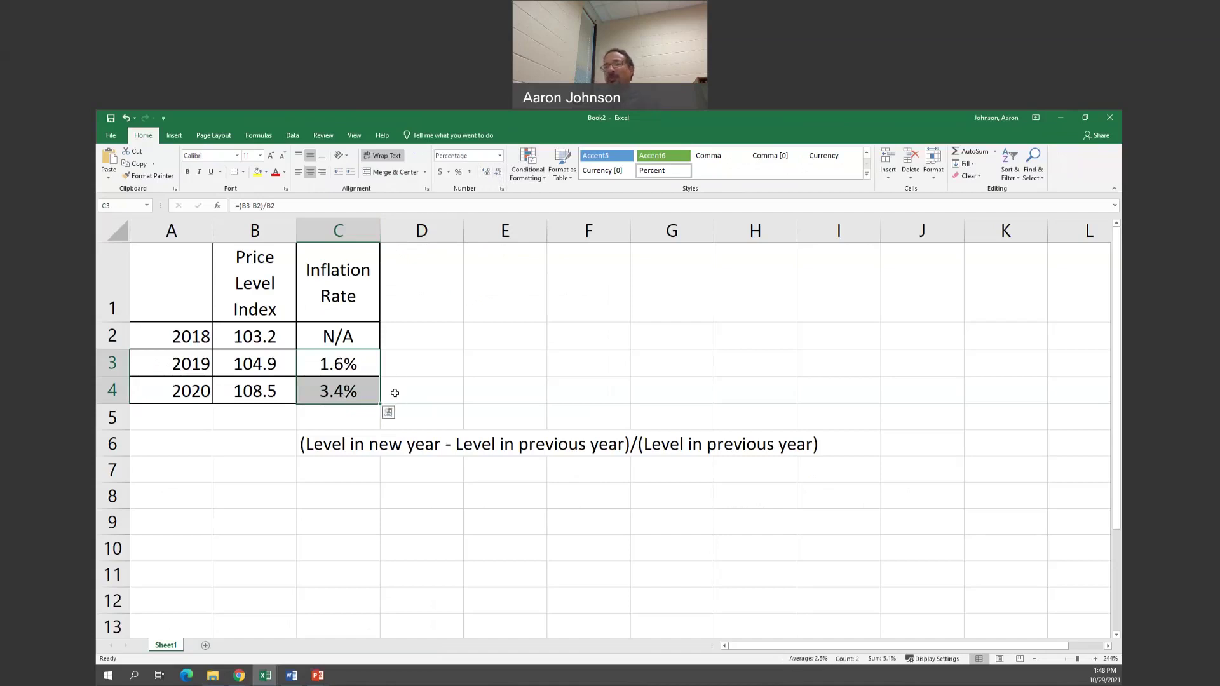
click(327, 360)
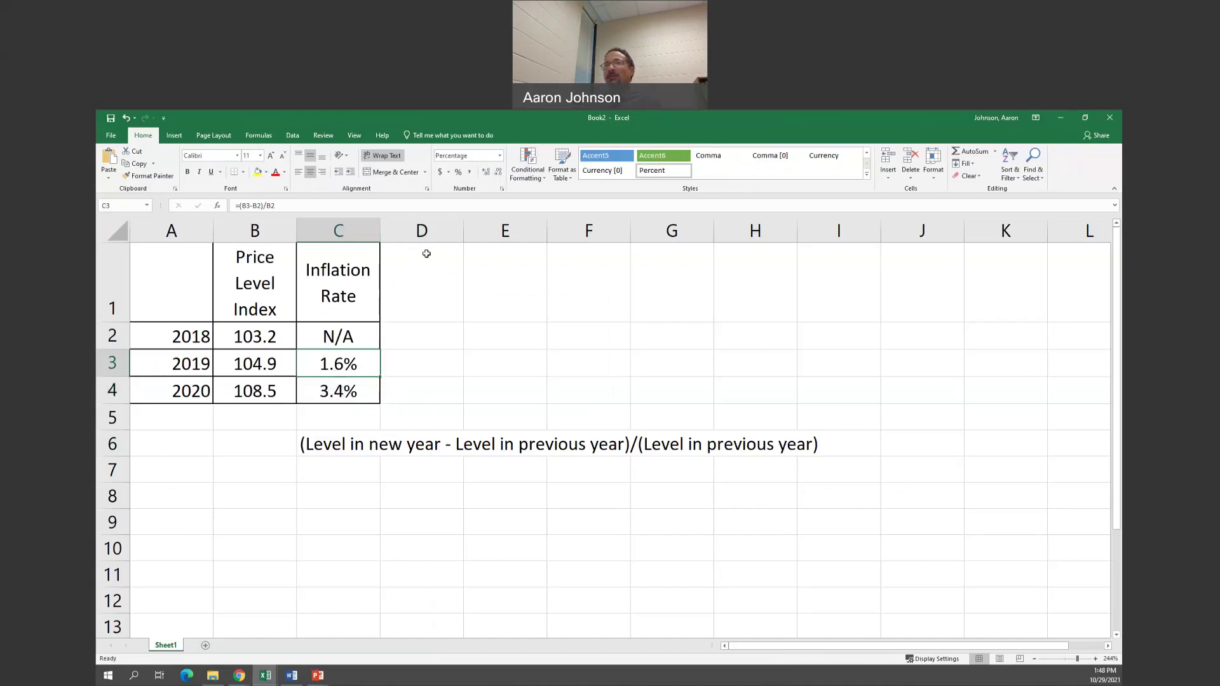
click(485, 173)
click(485, 172)
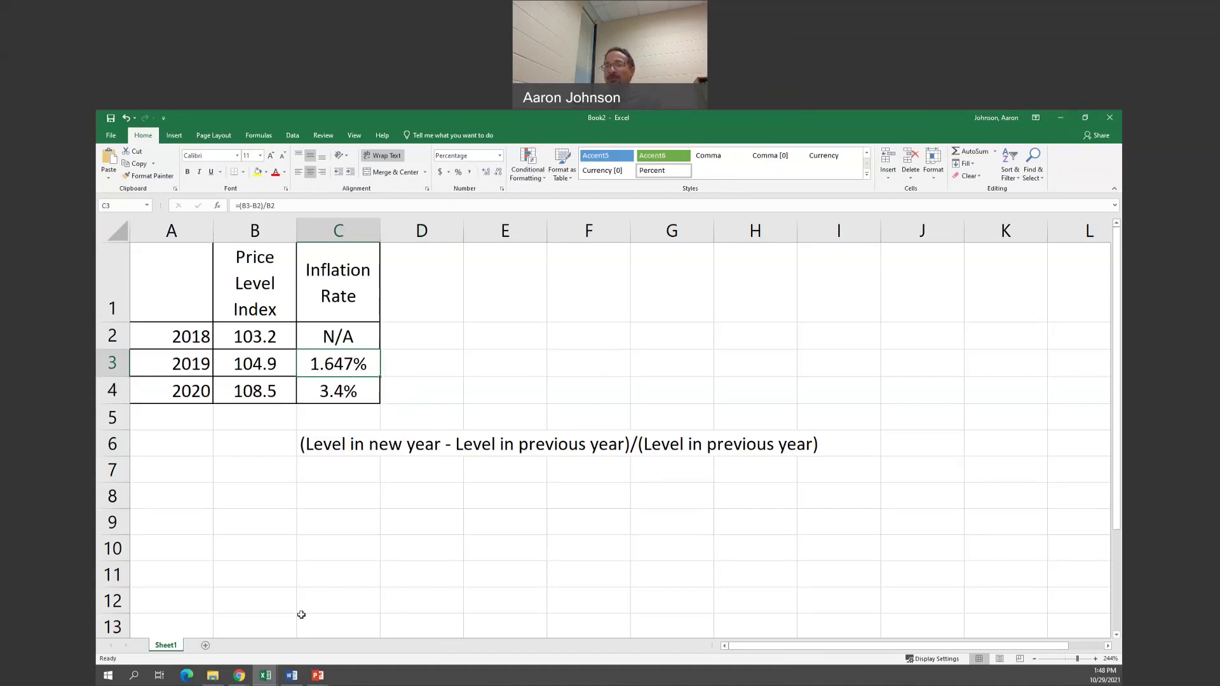
Step: Edit the digits of Word's 2019 answer so it reads 'Answer: 1.6467% or 1.6%'
click(292, 676)
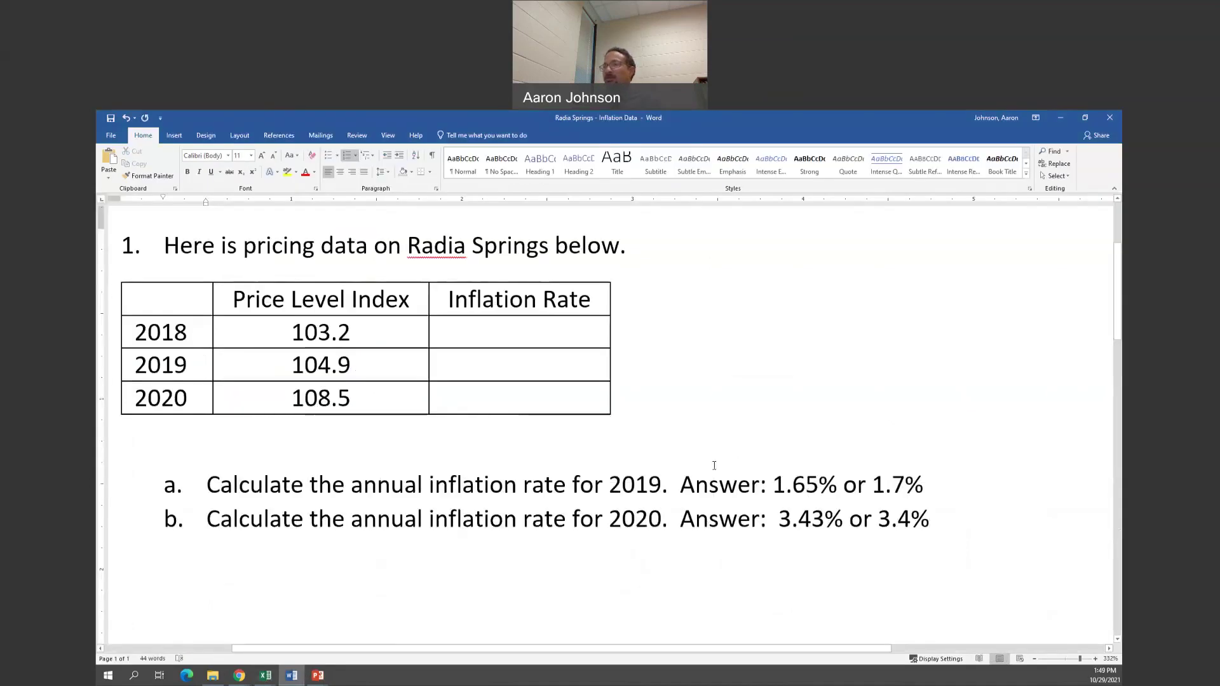
drag(819, 485, 804, 484)
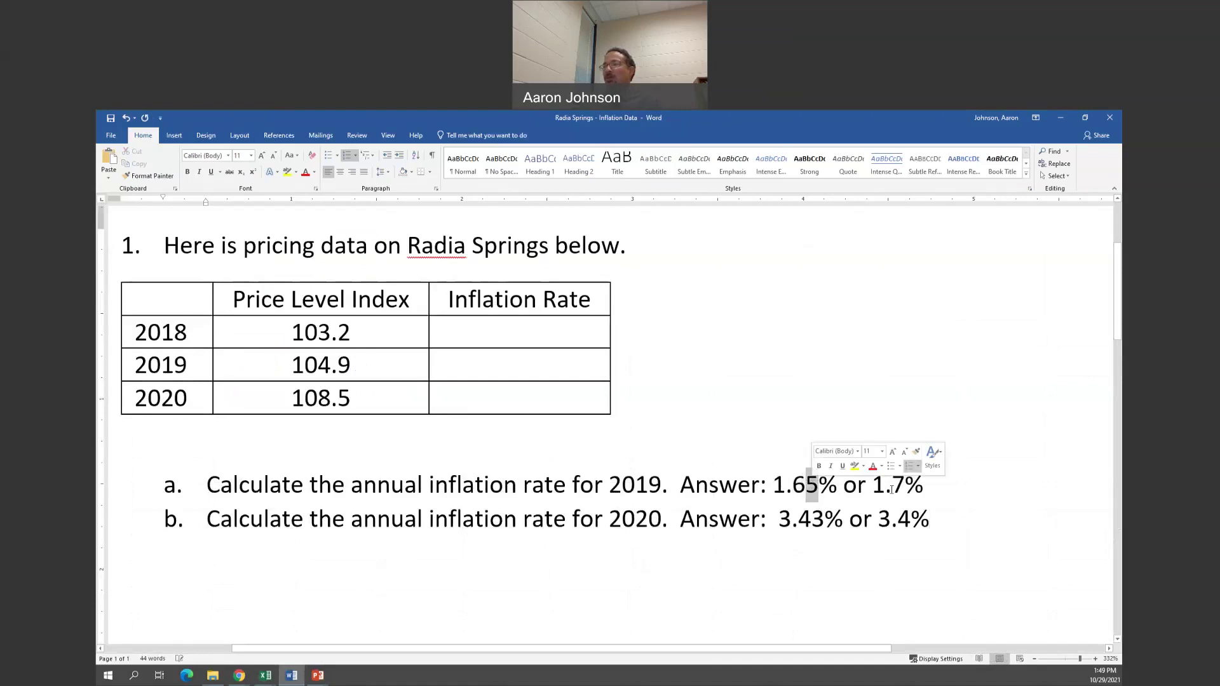
drag(905, 485, 896, 486)
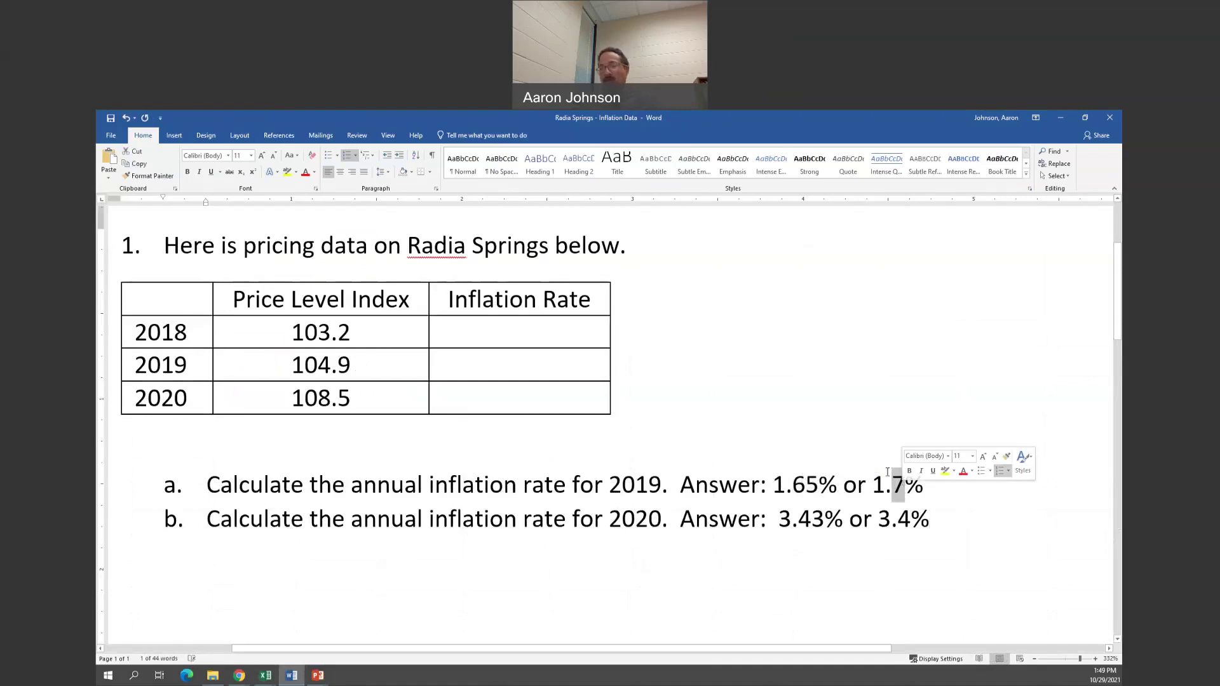
text(6)
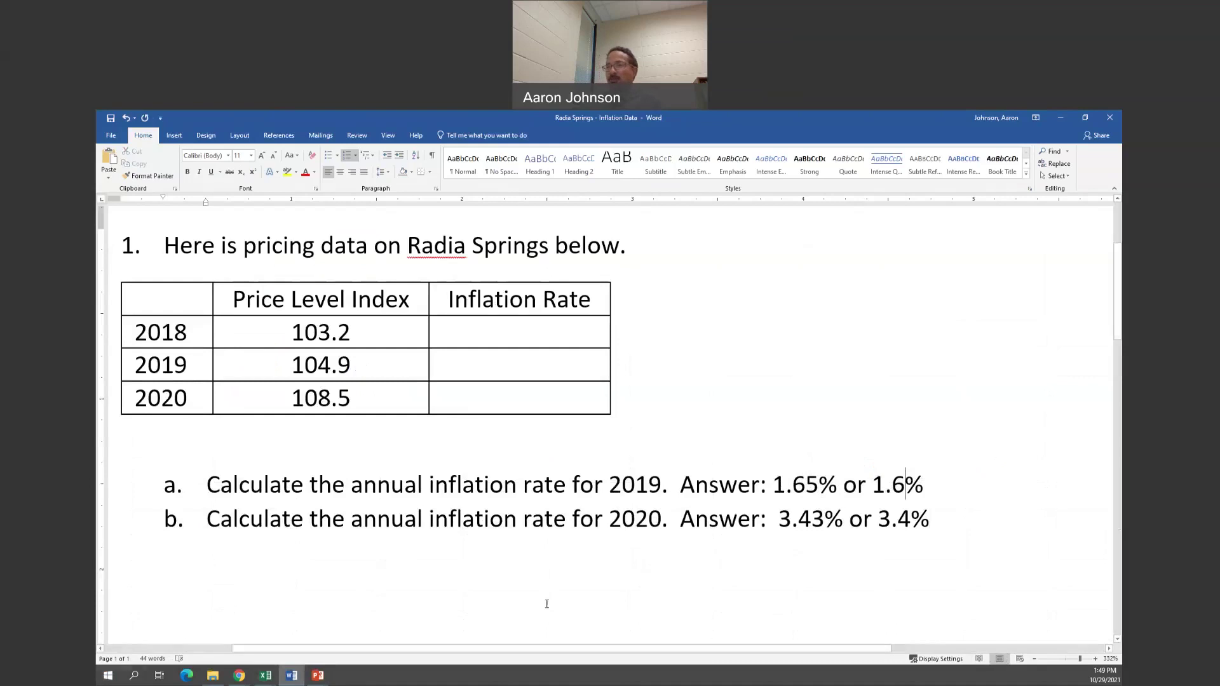
drag(805, 486, 820, 487)
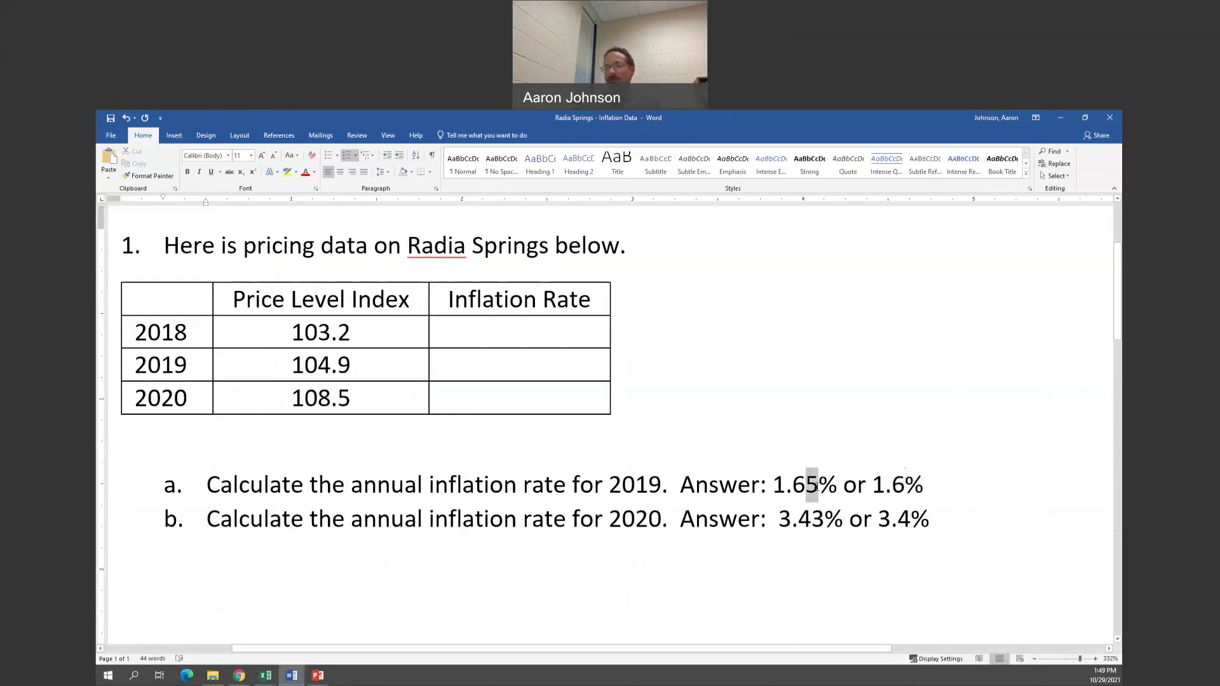
text(467)
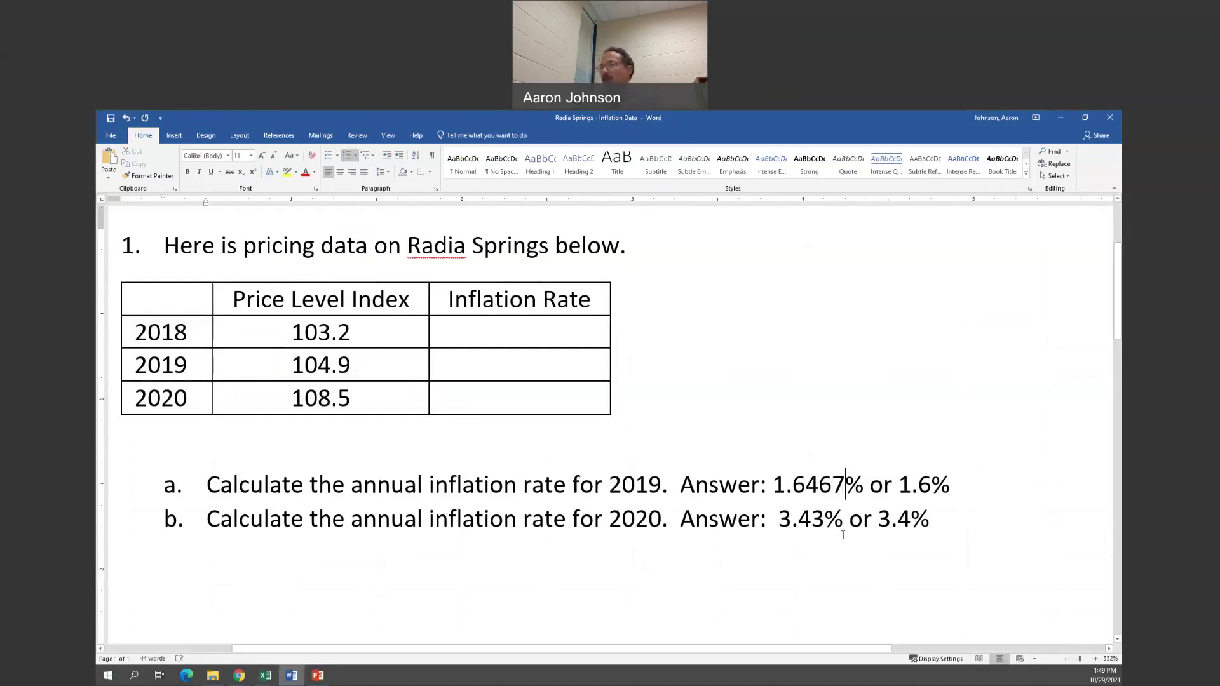
key(Down)
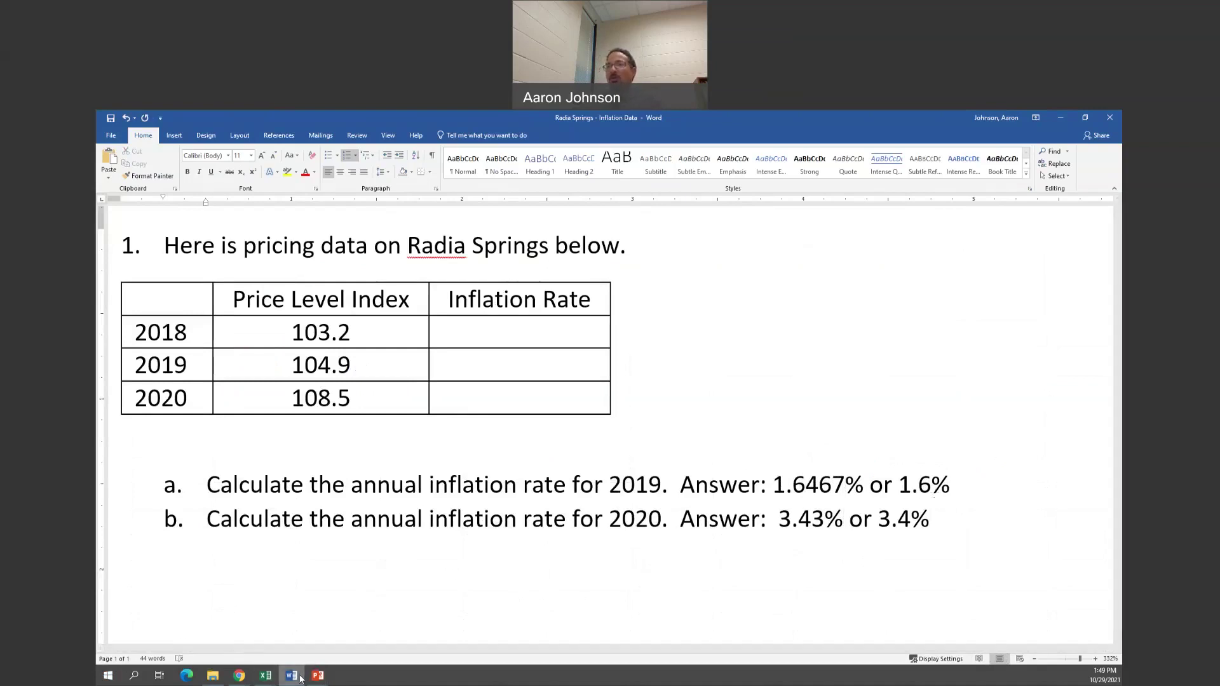
mouse_move(301, 679)
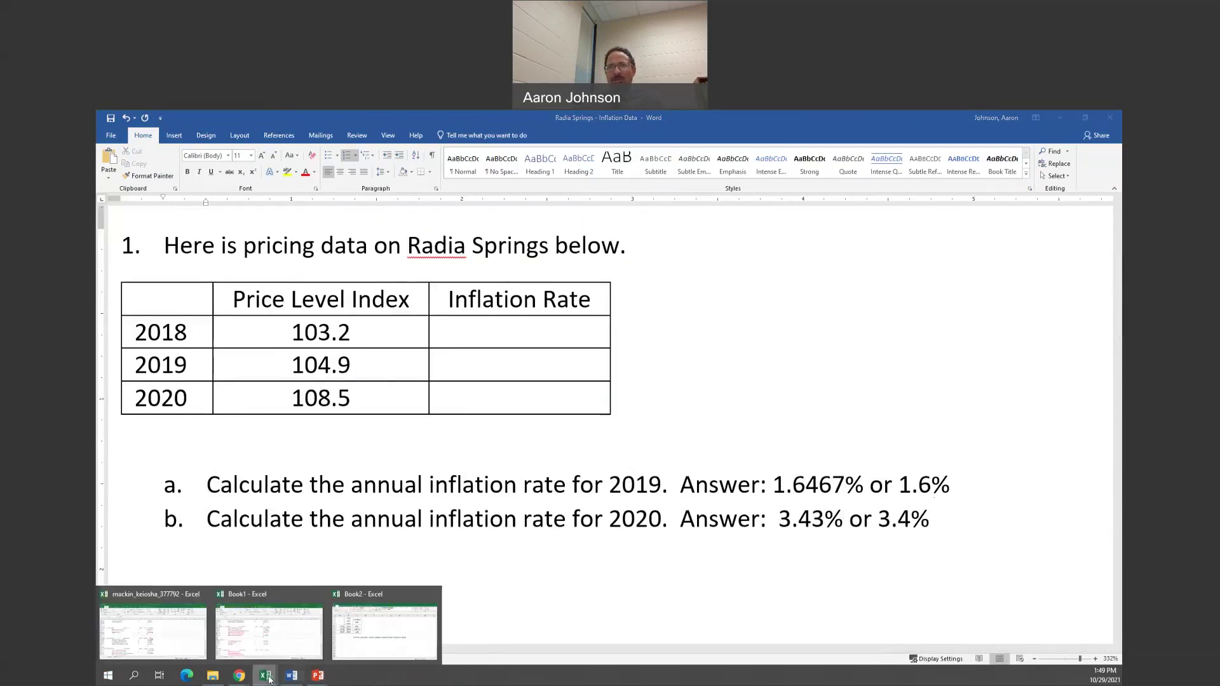
Step: Start rewriting the 2019 inflation-rate formula in Book2, then cancel, keeping the original
click(383, 645)
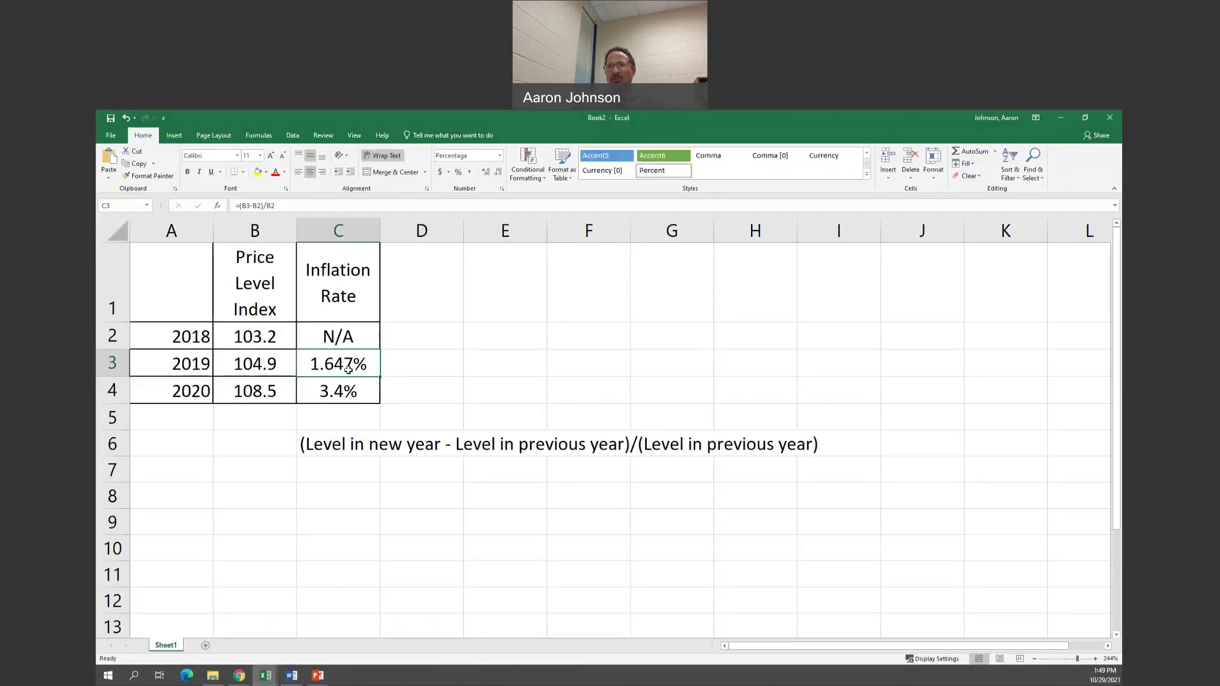
click(246, 209)
triple_click(246, 207)
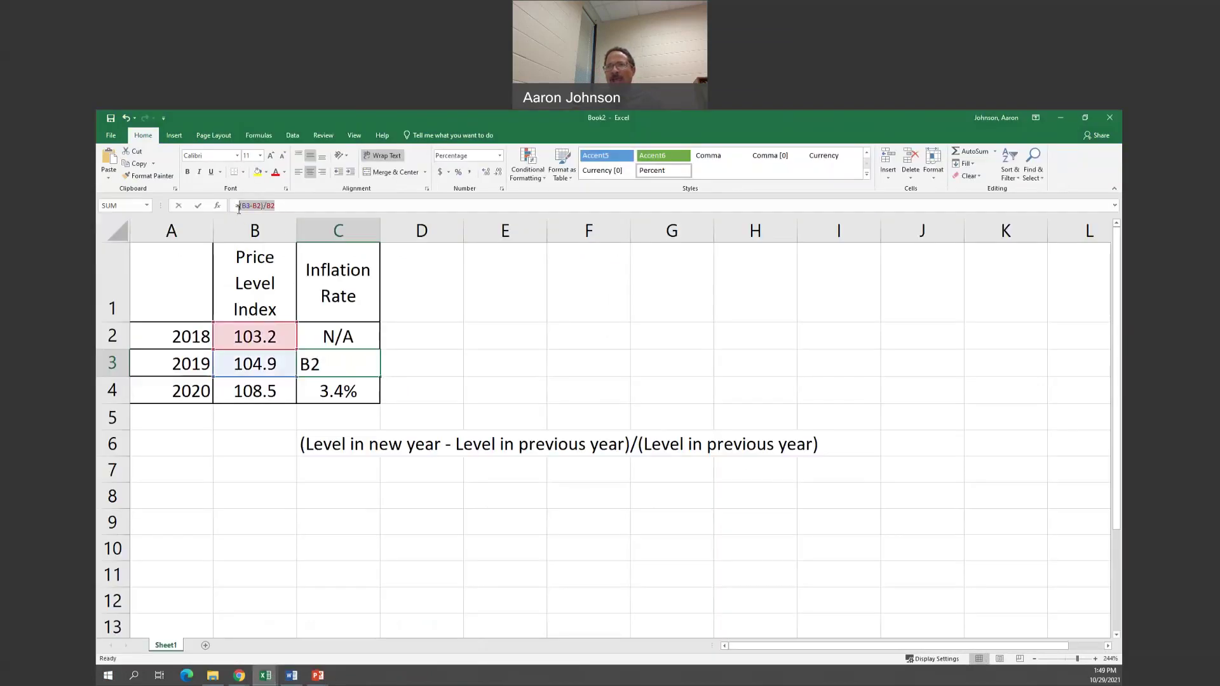
text(=)
click(251, 364)
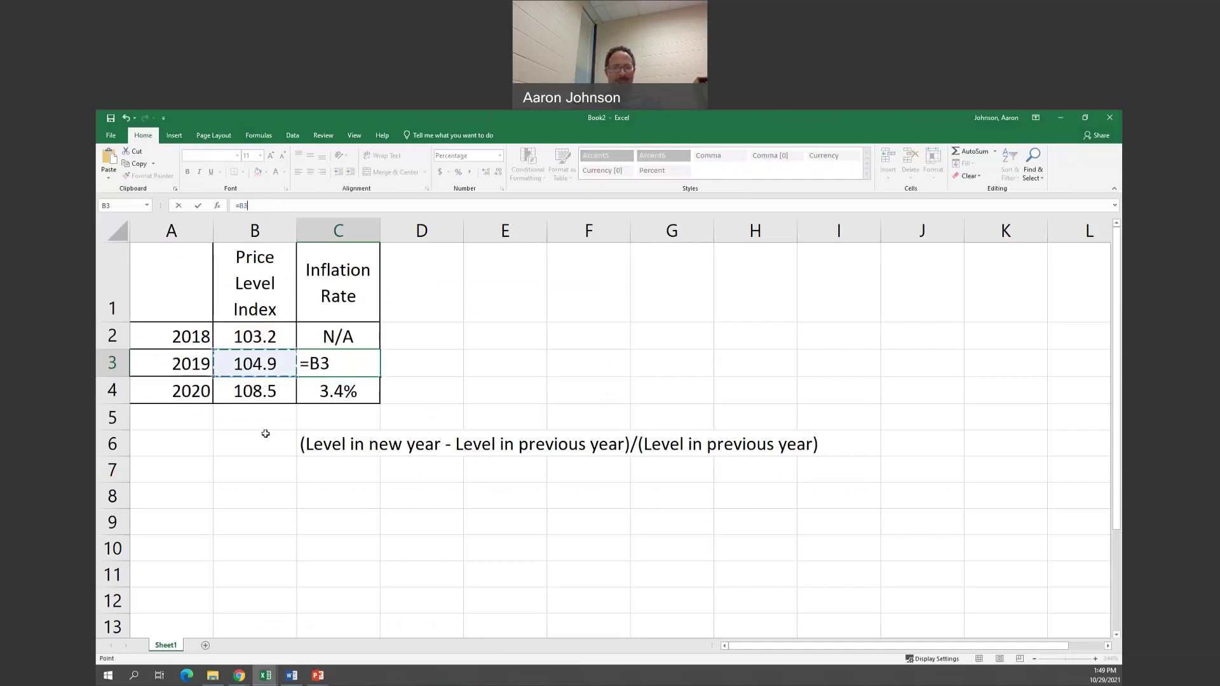
key(Escape)
Step: Relabel the example years in A2:A4 as 2016, 2017 and 2018
click(199, 336)
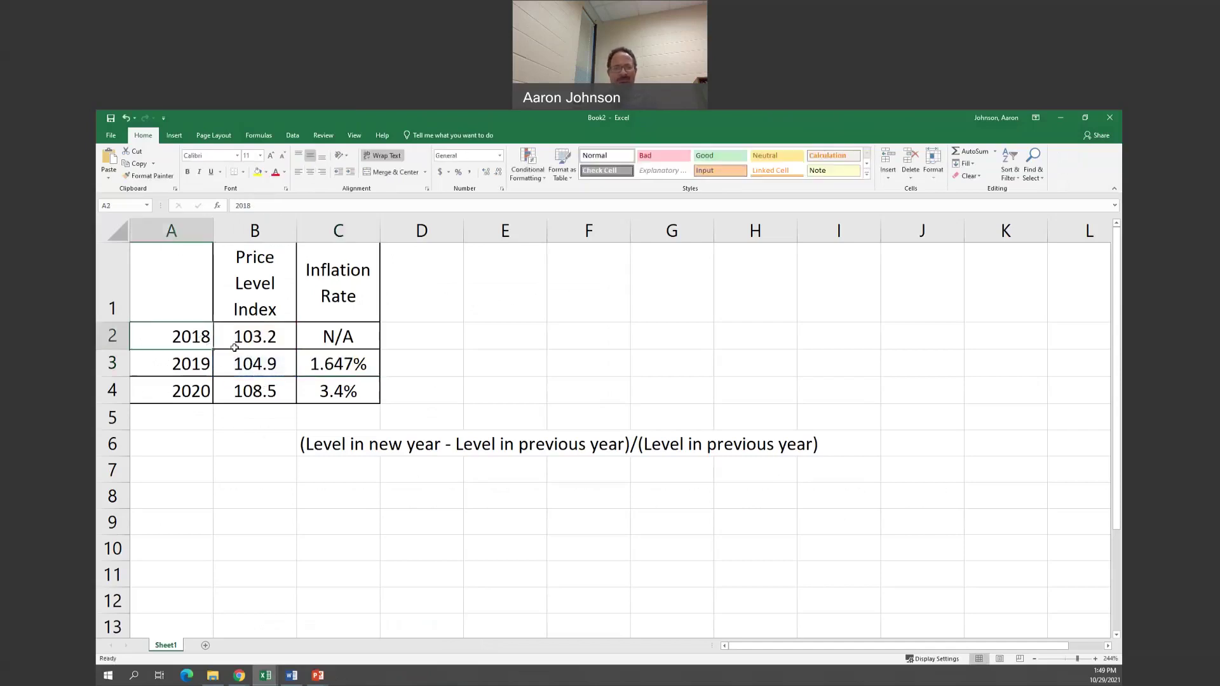
text(2016)
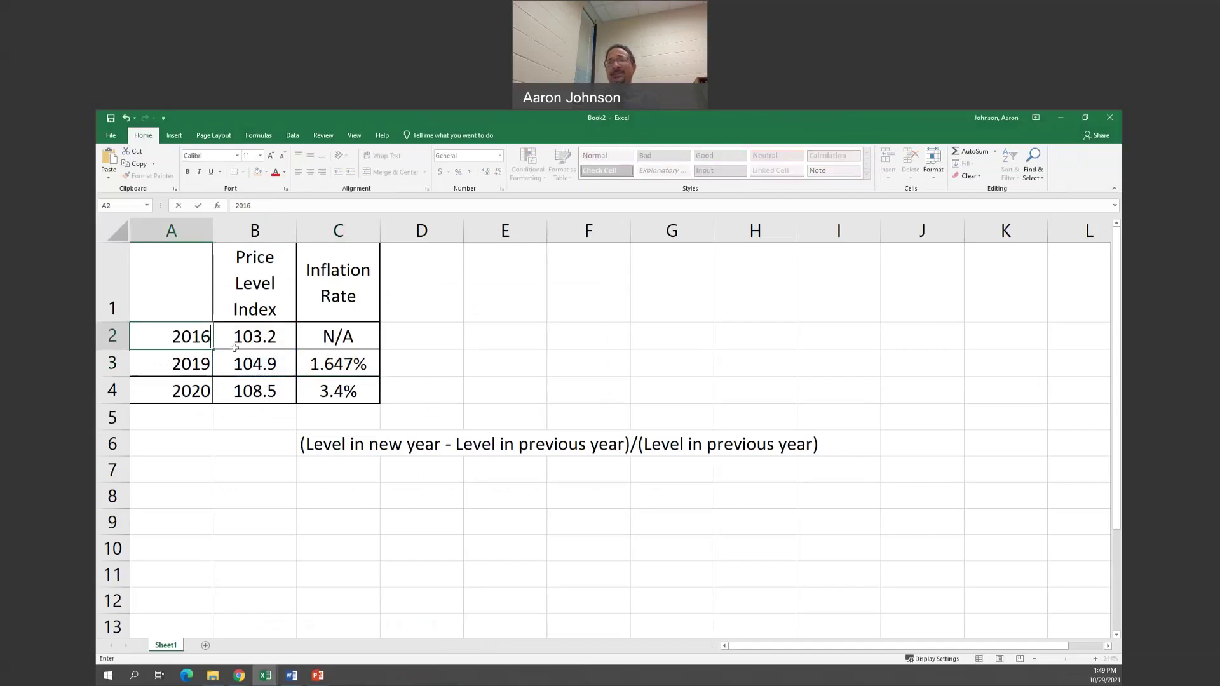
key(Return)
text(207)
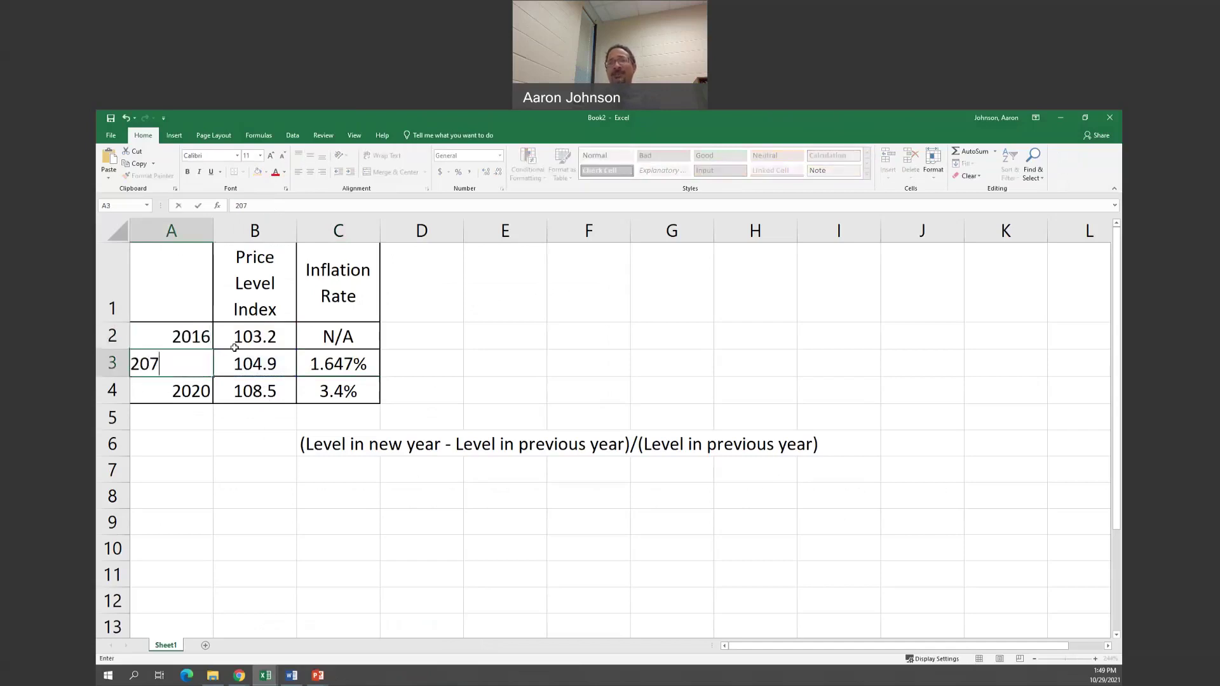
key(BackSpace)
text(17)
key(Return)
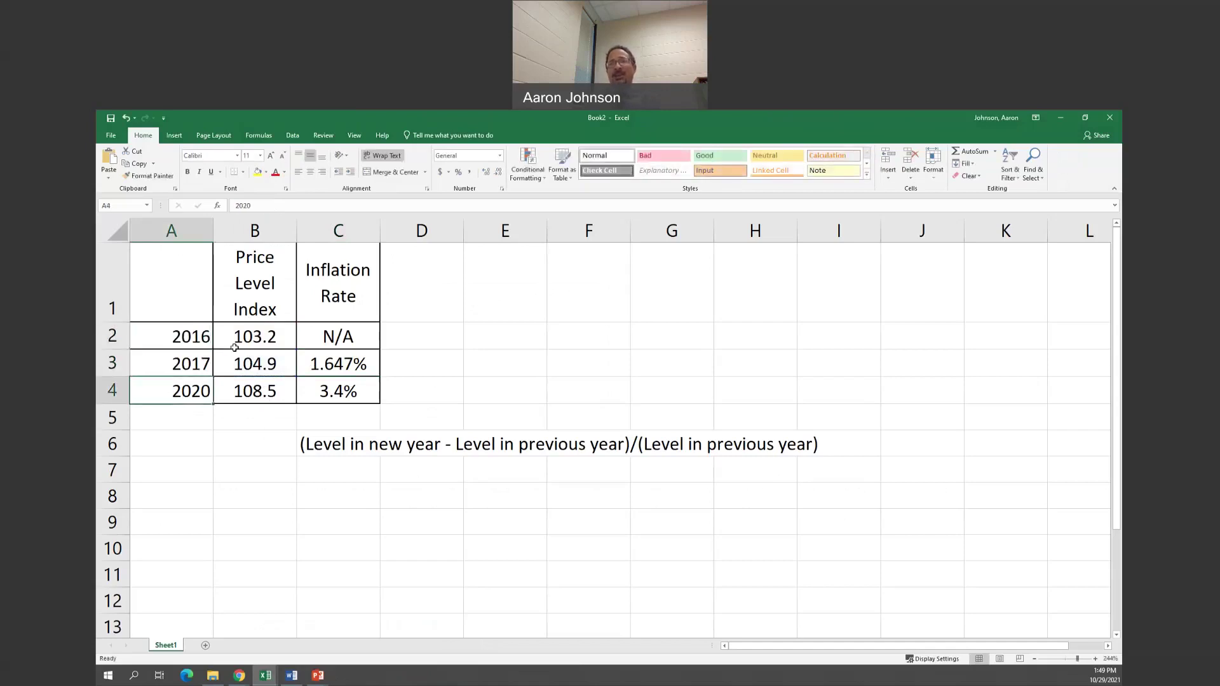
text(218)
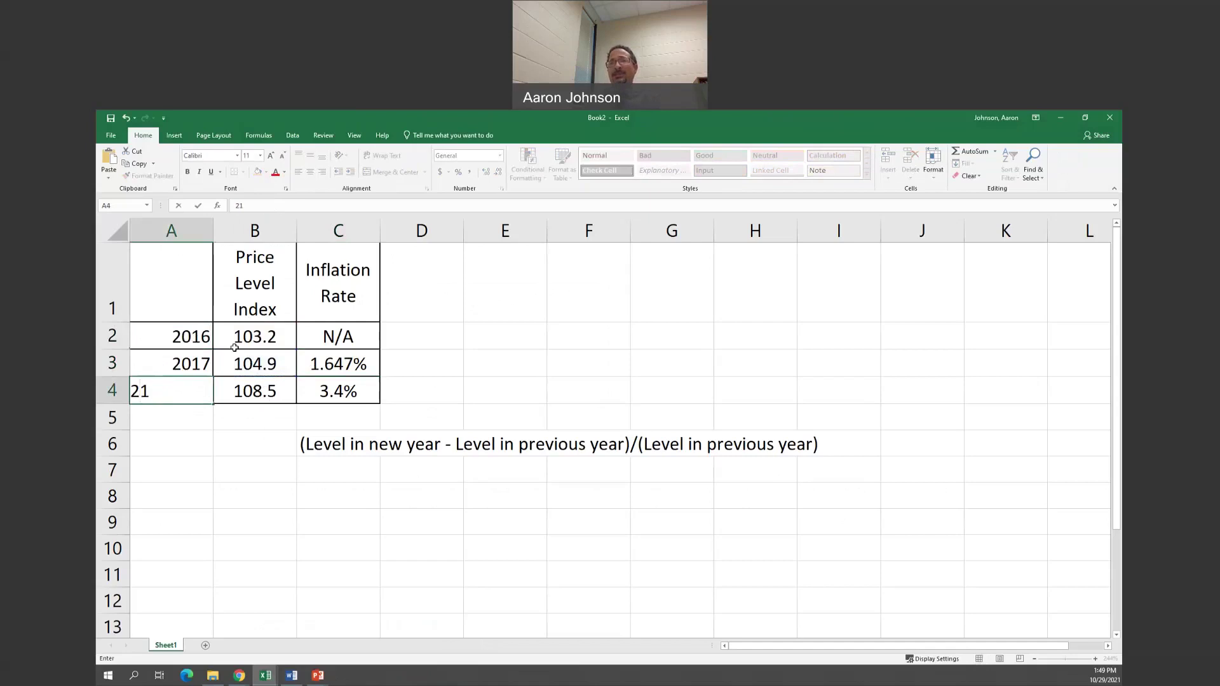
key(BackSpace)
key(BackSpace)
text(018)
key(Up)
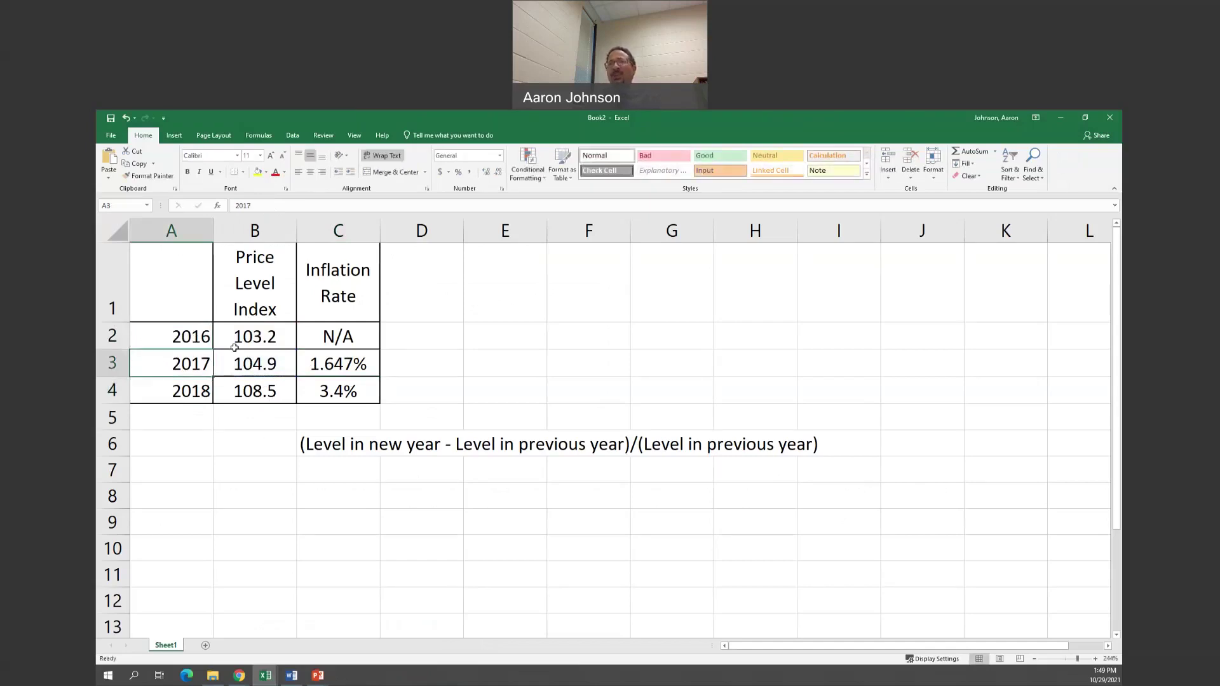
key(Right)
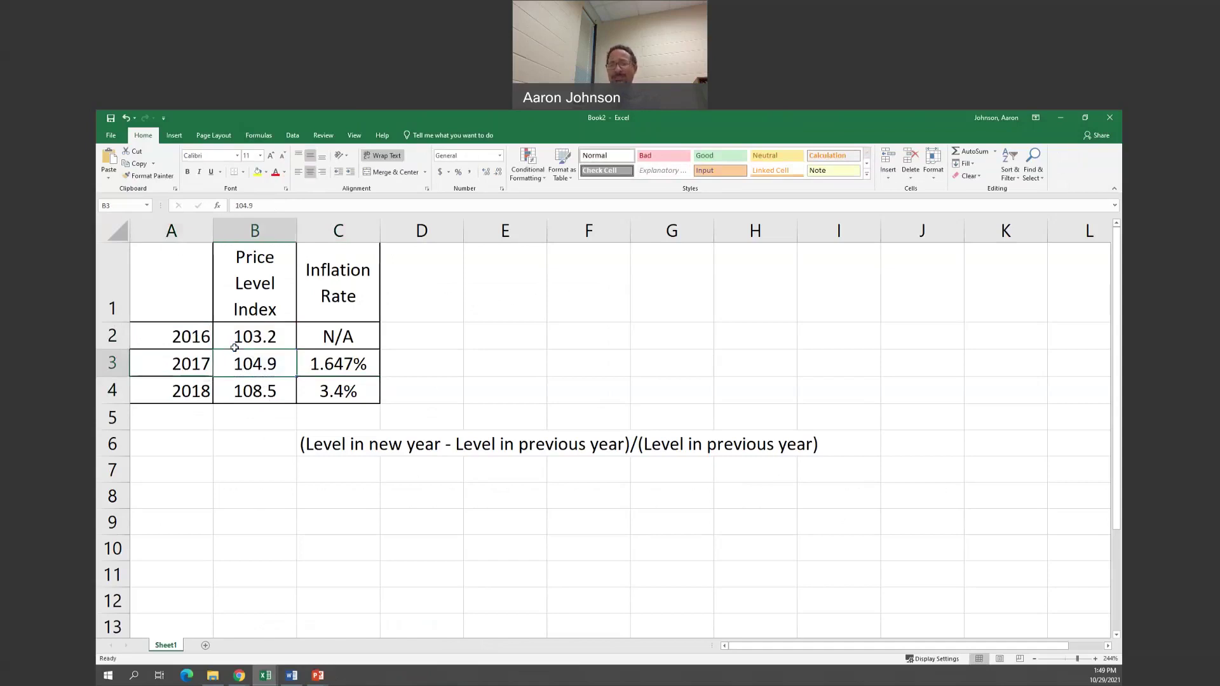
Step: Enter price levels 98.4 for 2017, 95.1 for 2016 and 101.9 for 2018
text(98,)
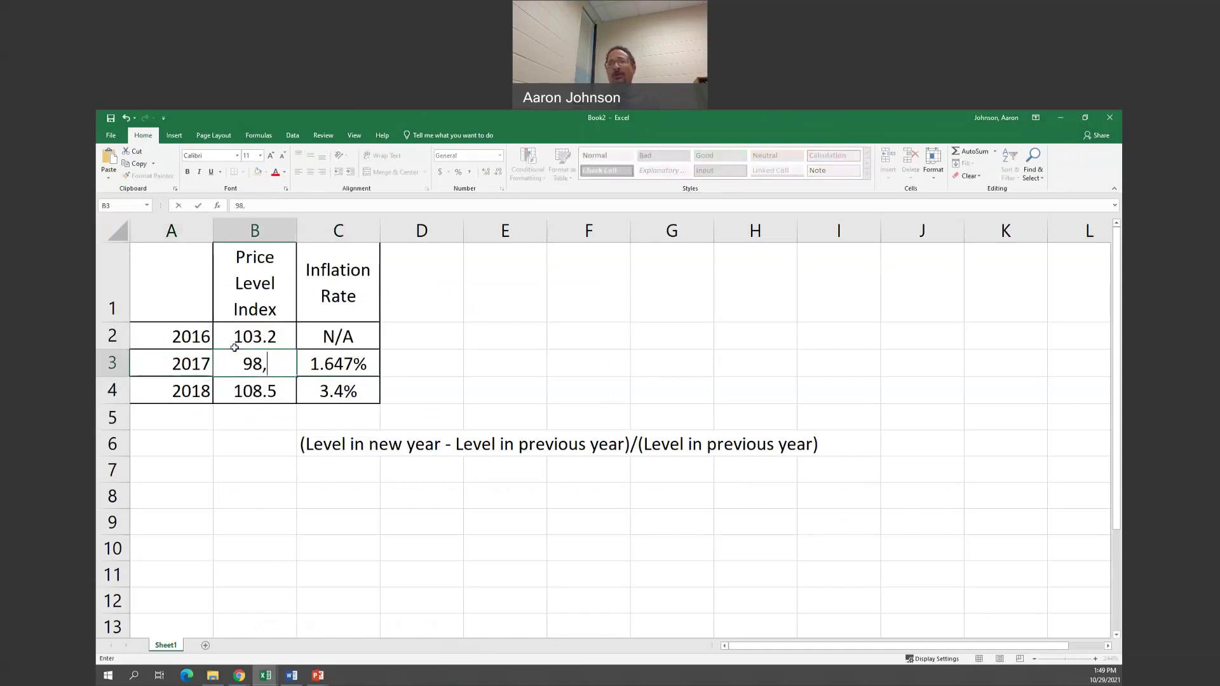
text(4)
key(Up)
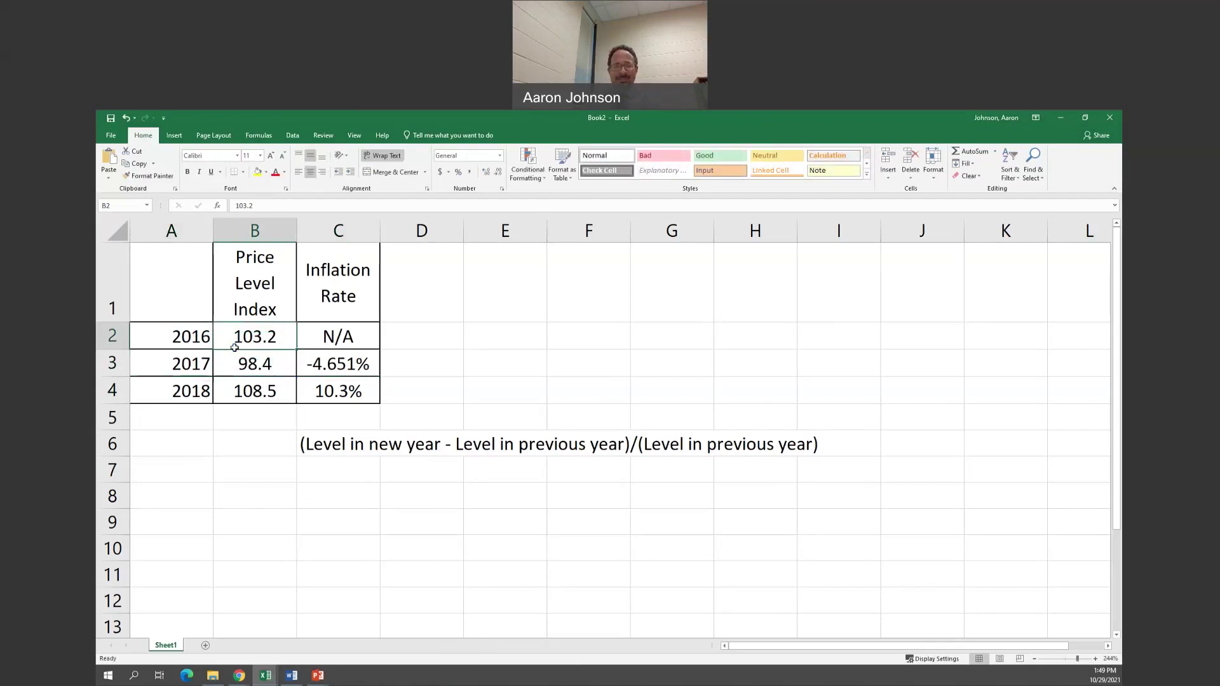
text(95.1)
key(Return)
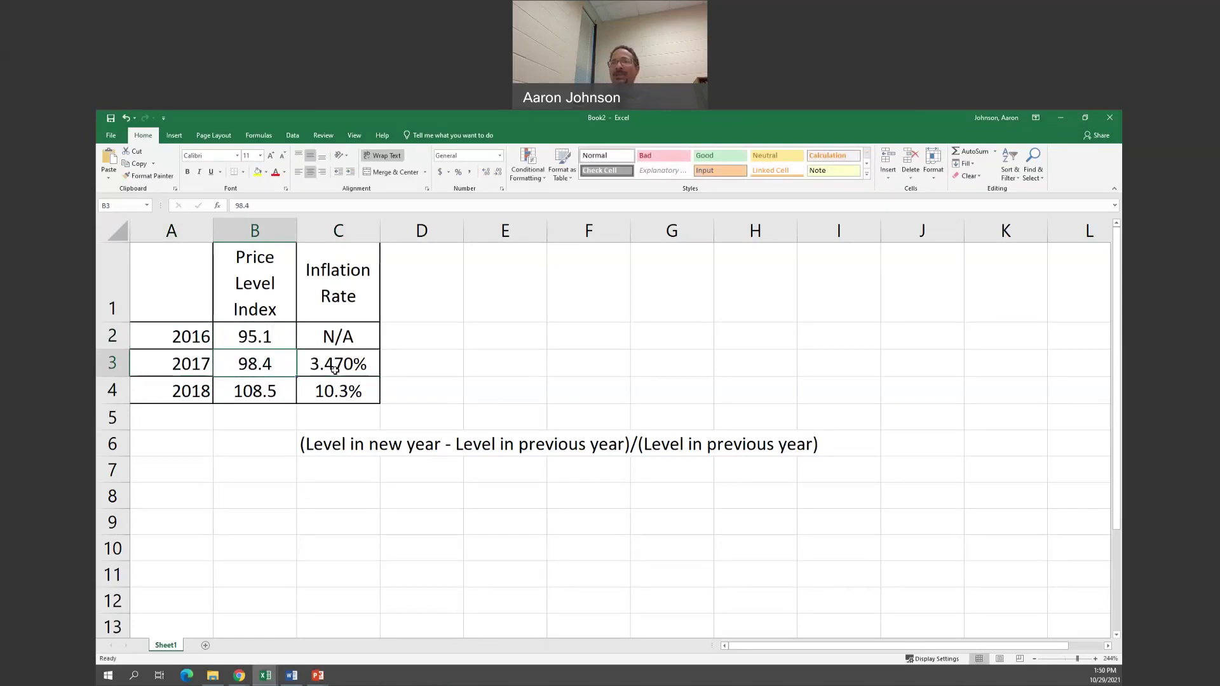
click(271, 391)
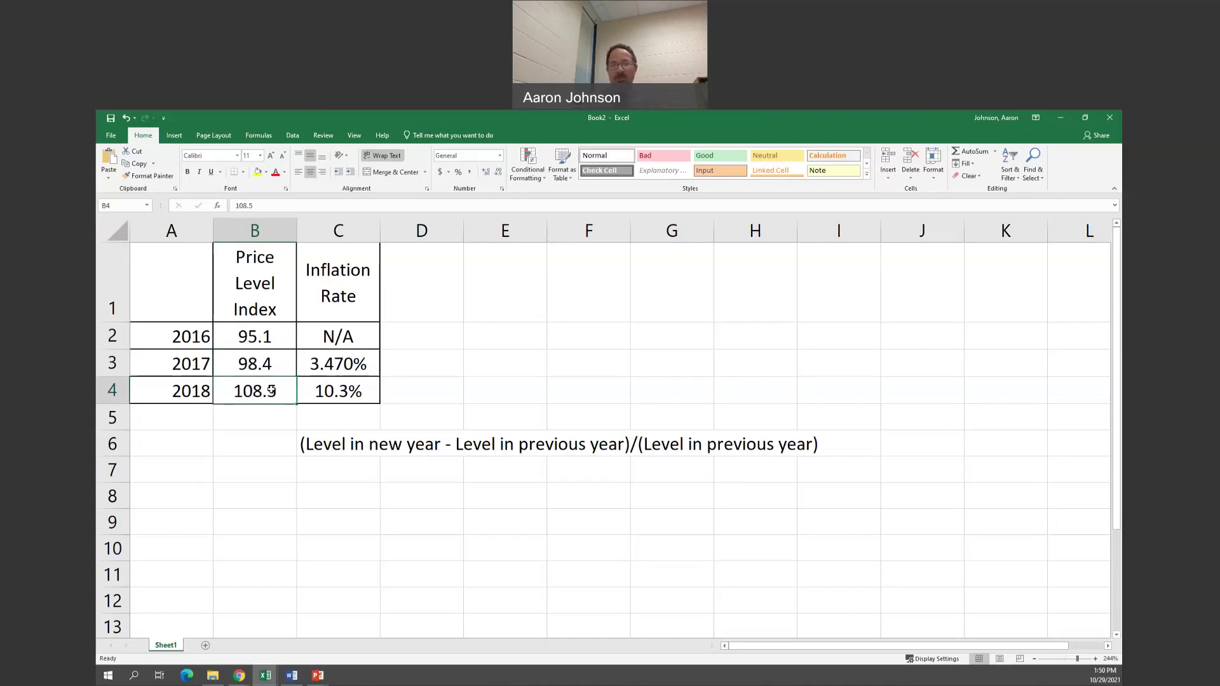
text(101.9)
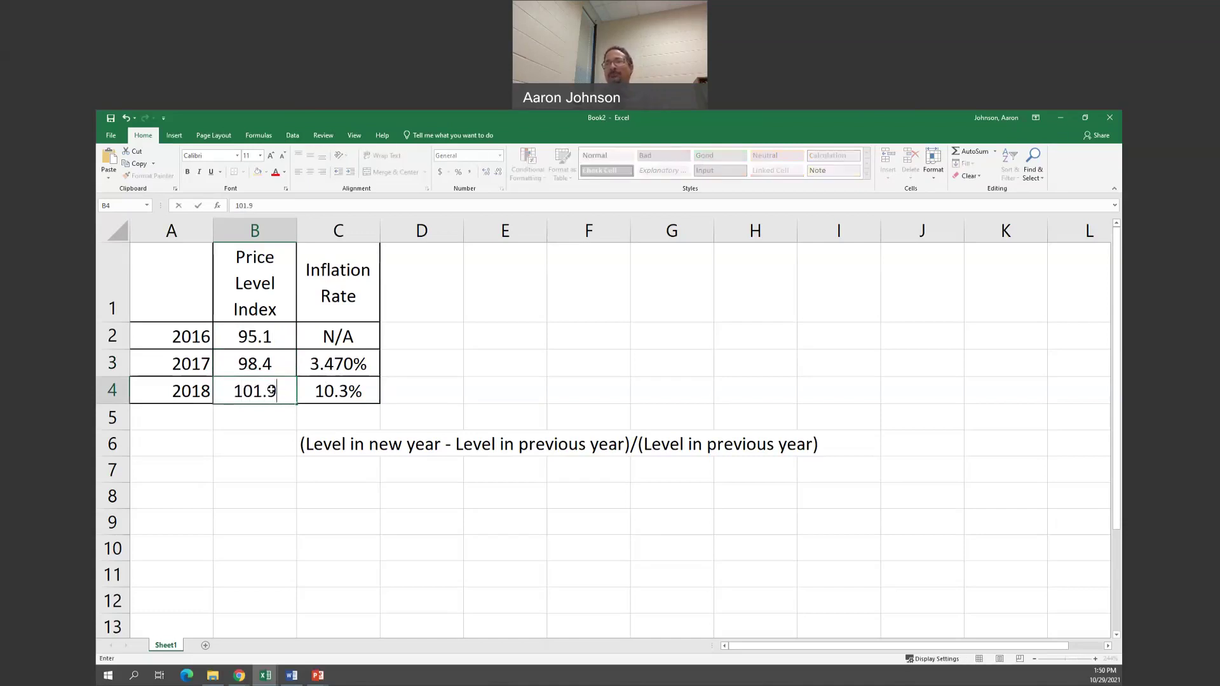
key(Return)
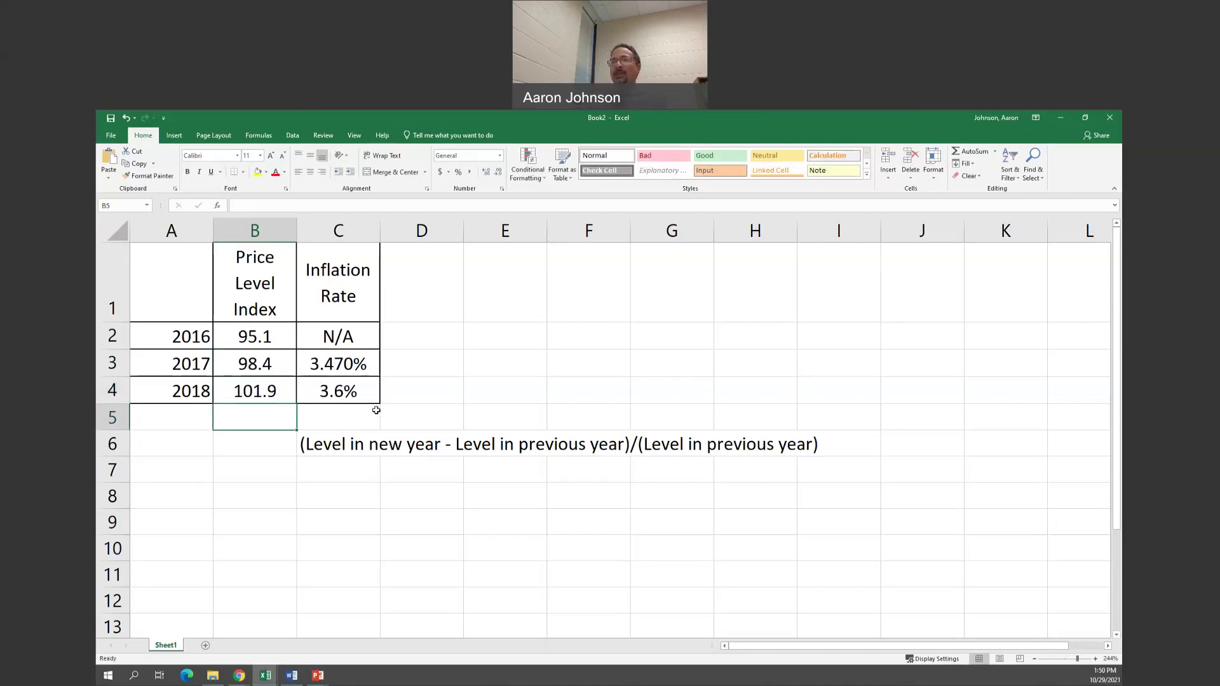